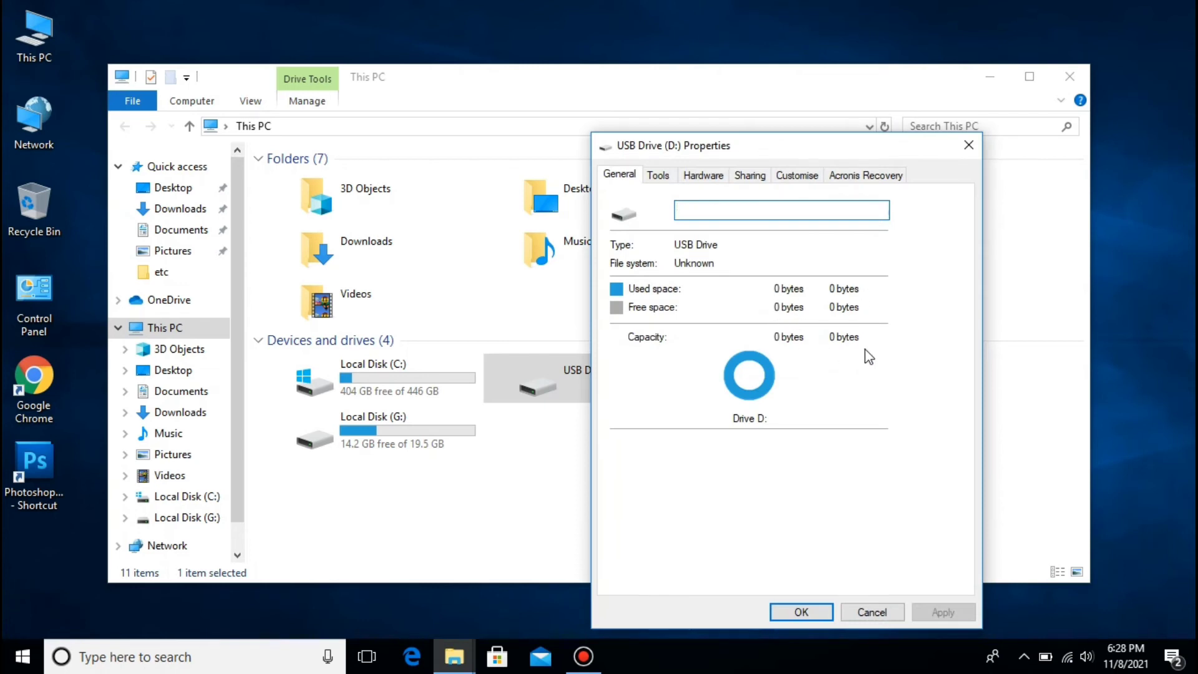
Step: Close the USB drive's properties and examine removable Disk 1 (D:) in Disk Management of Computer Management
click(801, 612)
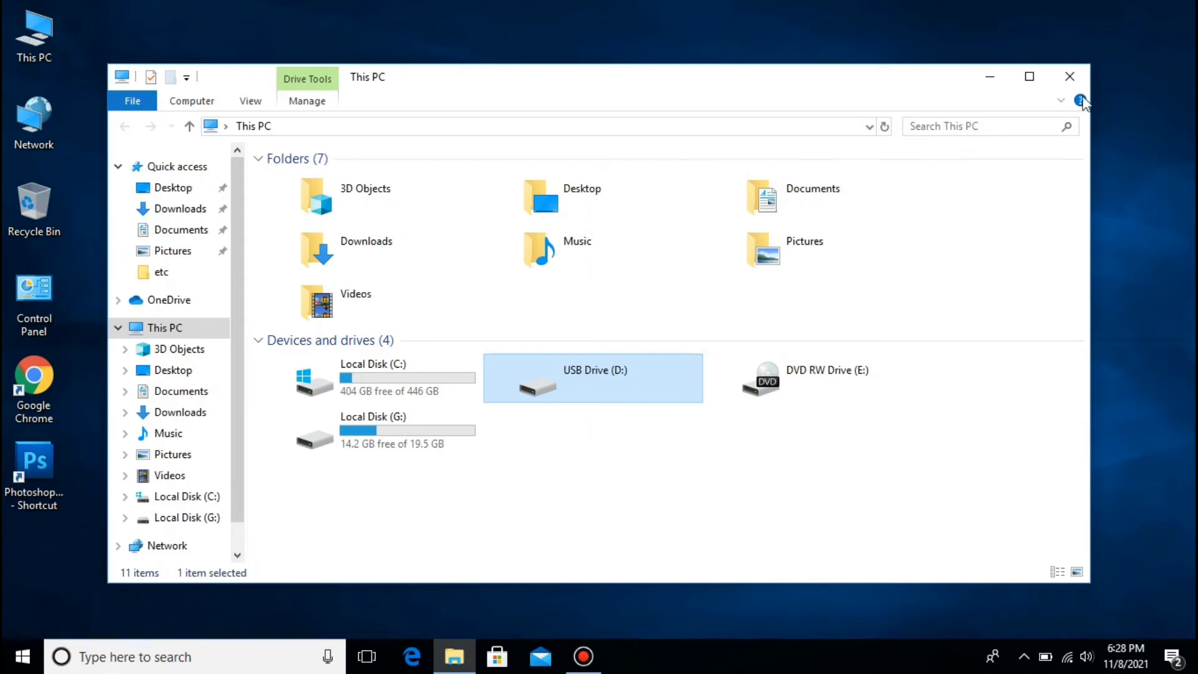
click(1071, 75)
right_click(19, 54)
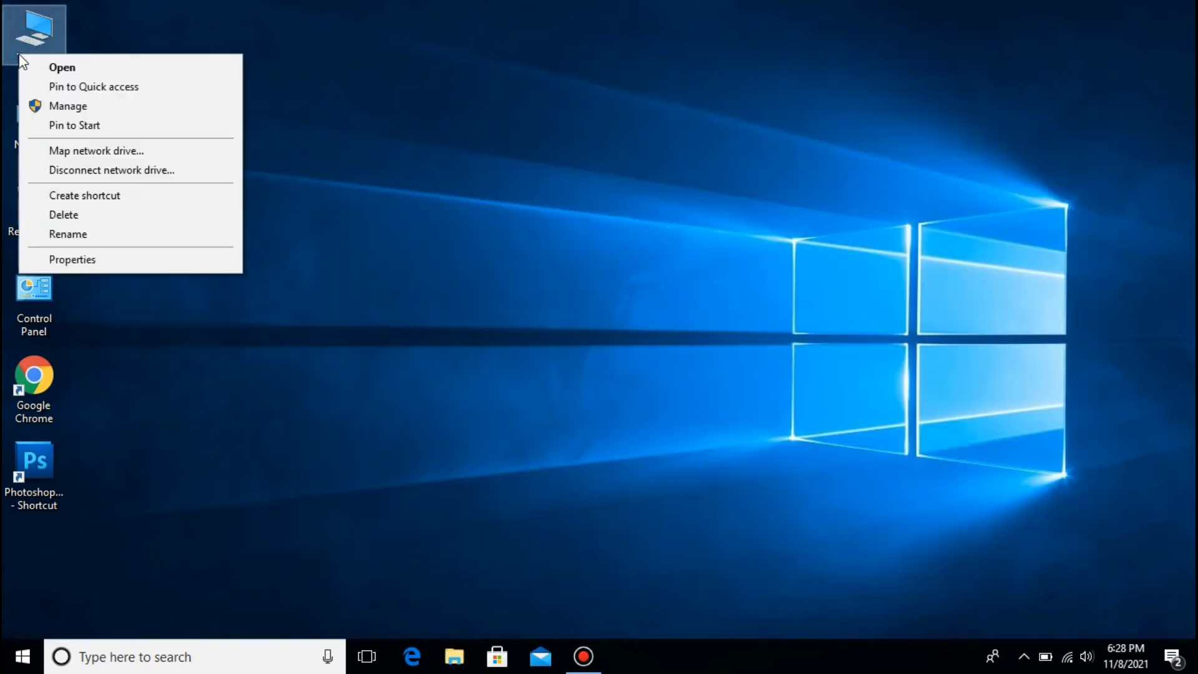
click(61, 107)
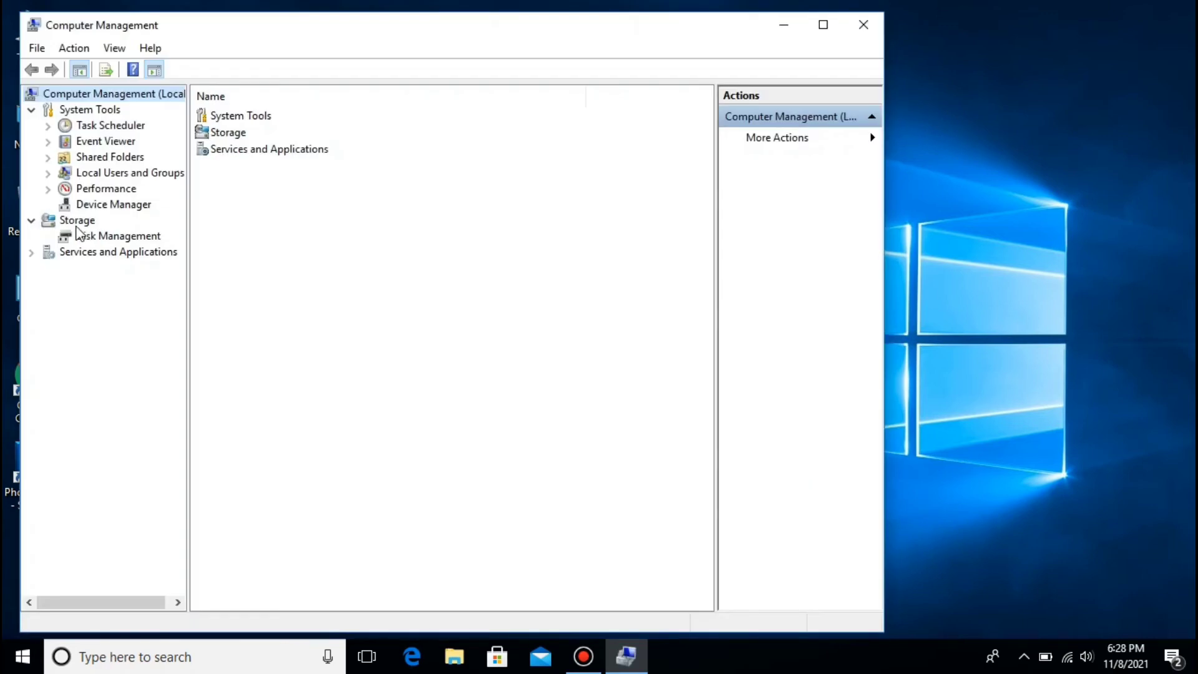
click(102, 237)
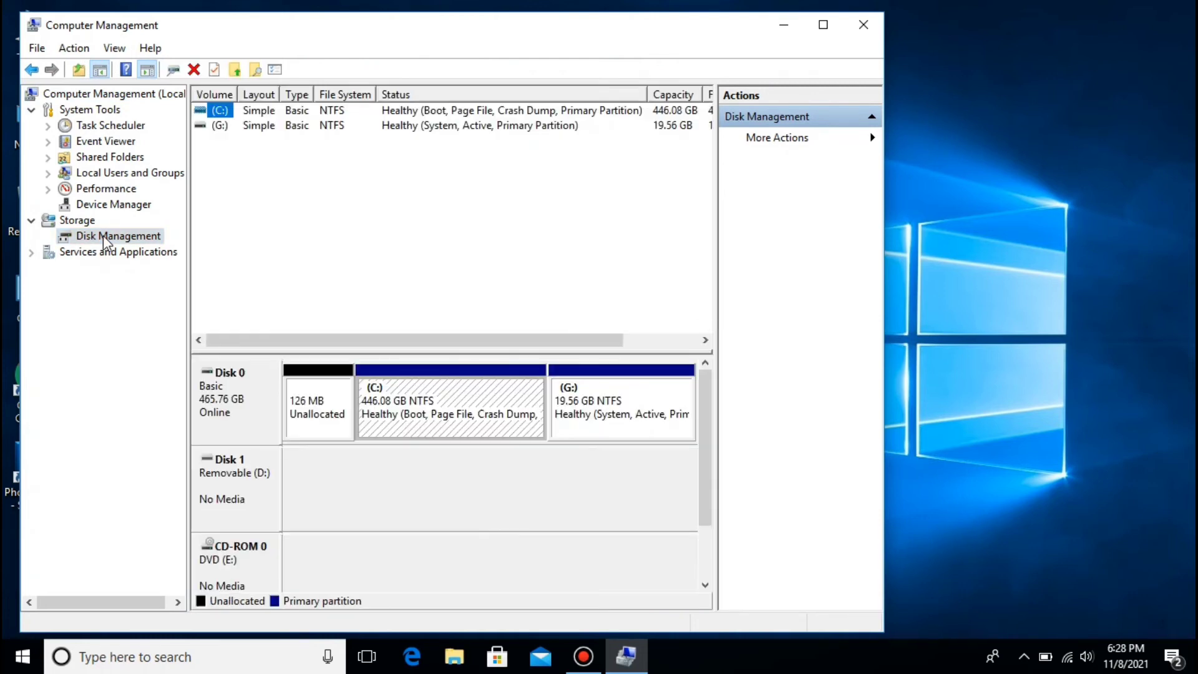
click(261, 513)
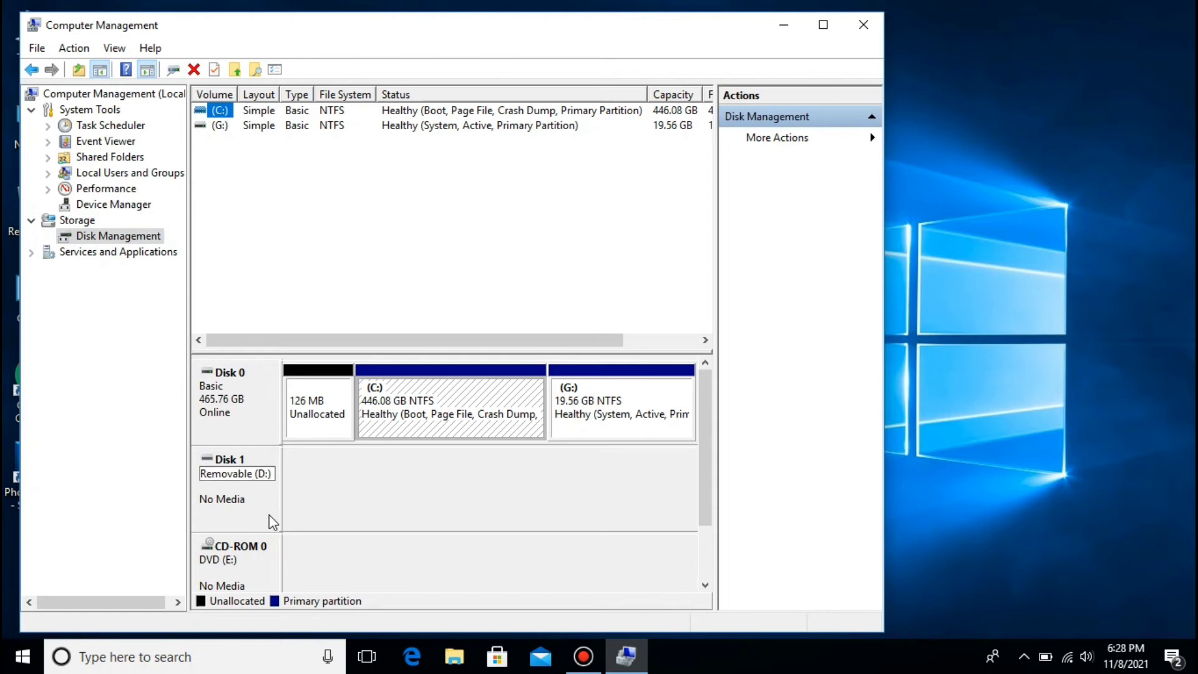
click(261, 501)
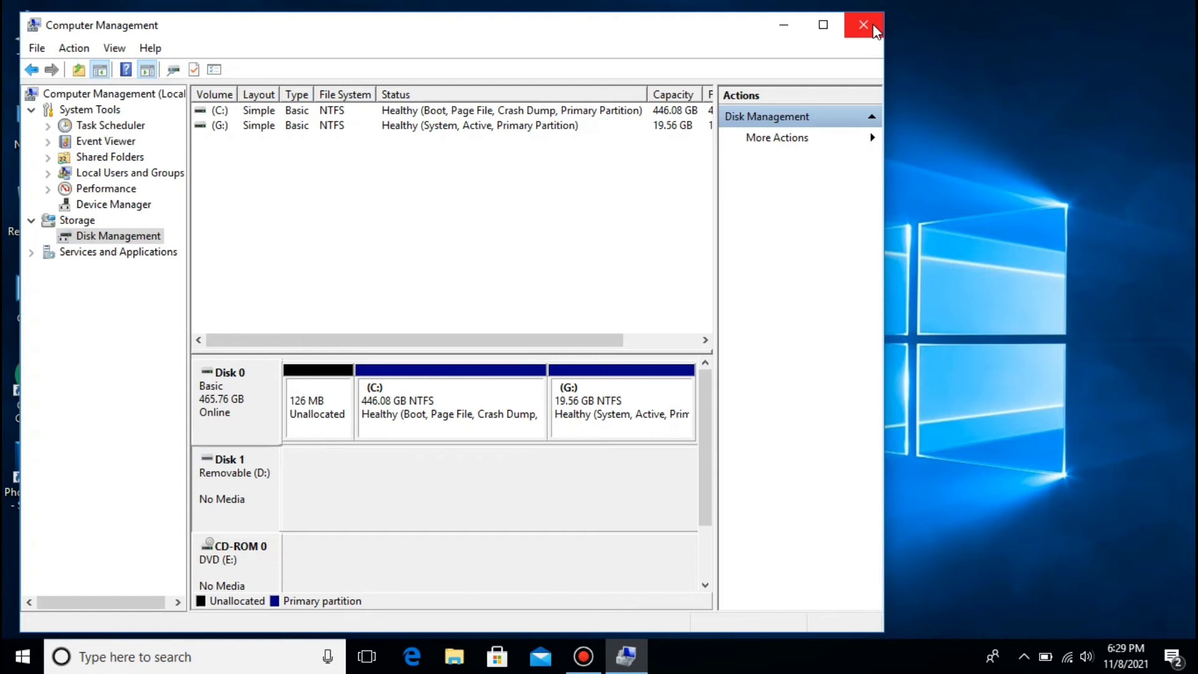
click(873, 27)
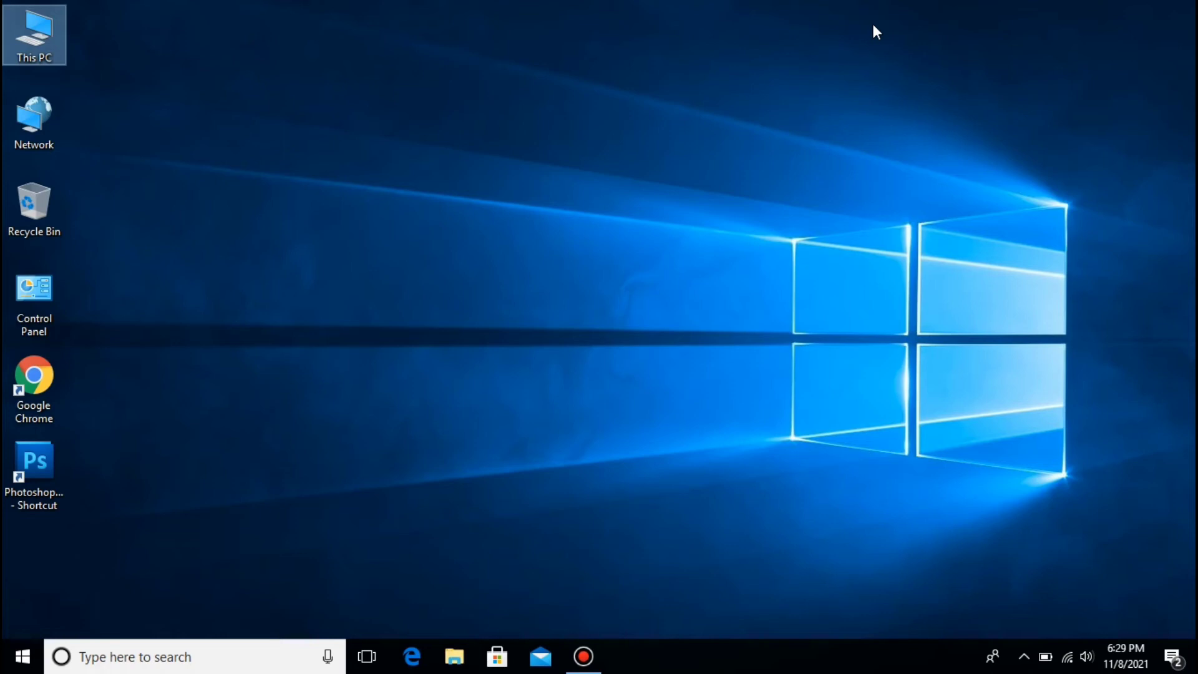
Step: Turn off real-time protection in Windows Defender's virus and threat protection settings, then close the security centre
click(1024, 657)
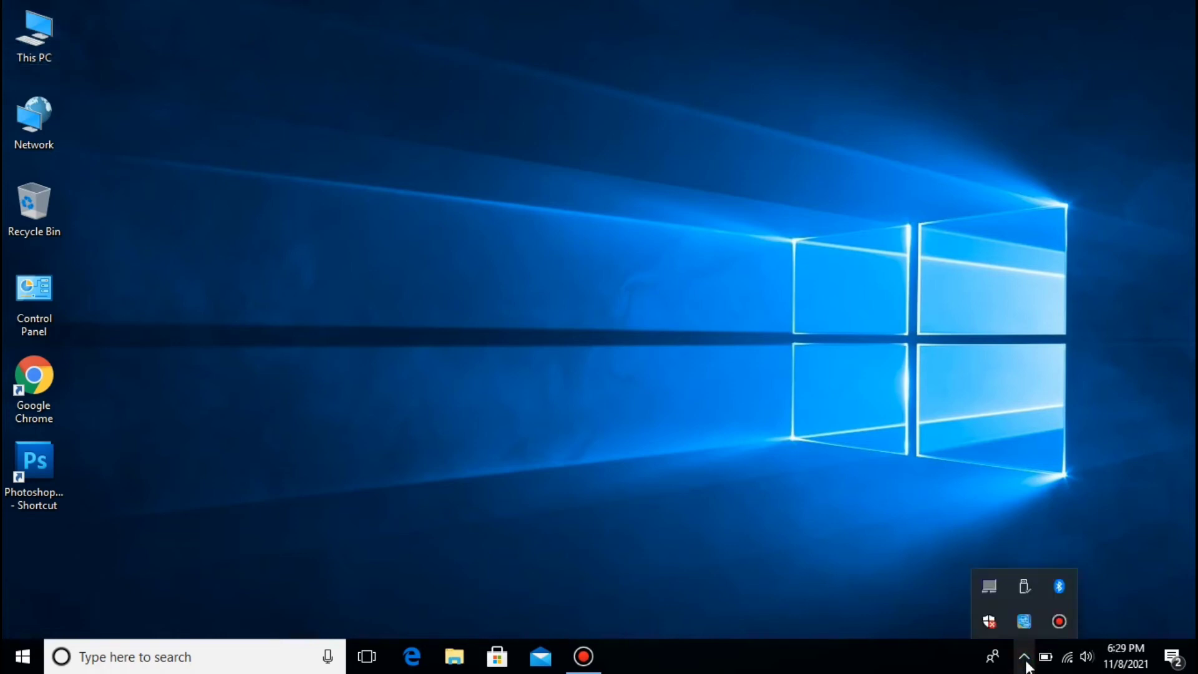
right_click(993, 625)
click(1019, 608)
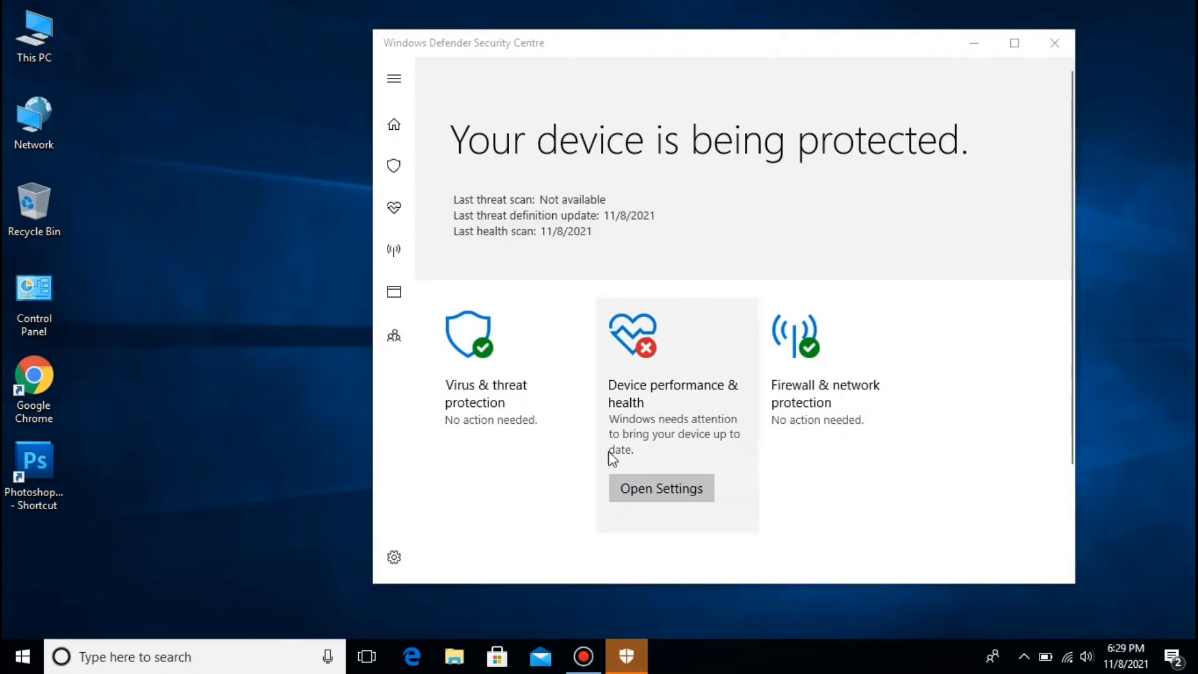
click(394, 560)
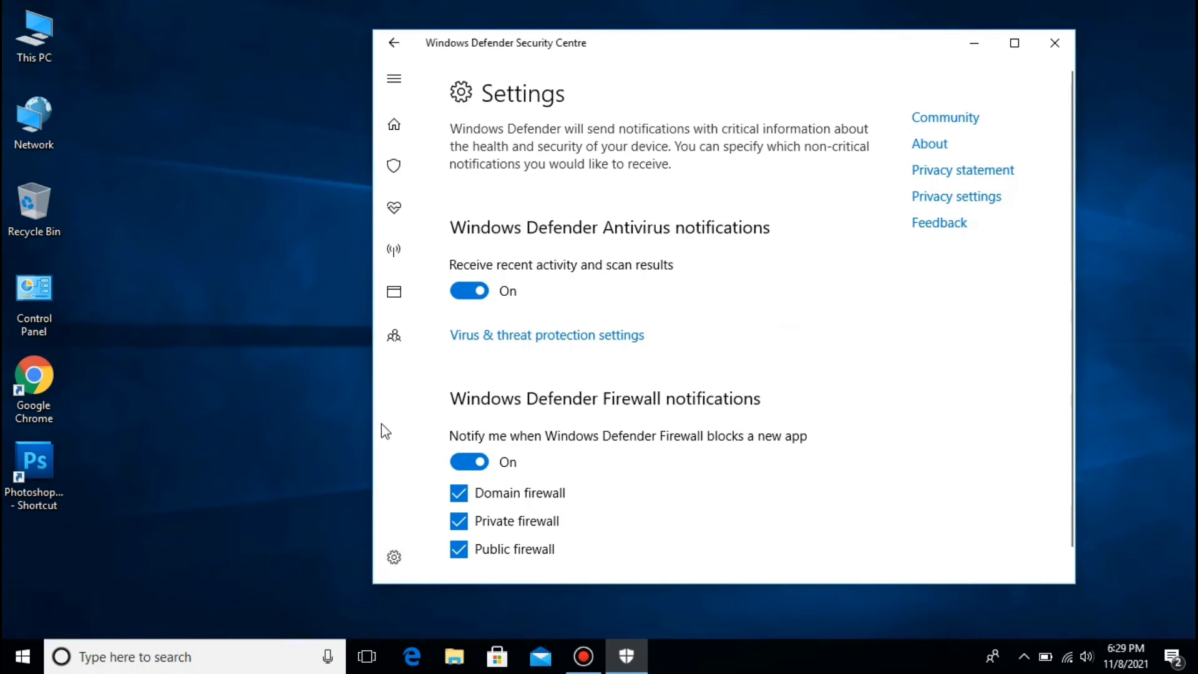
click(537, 339)
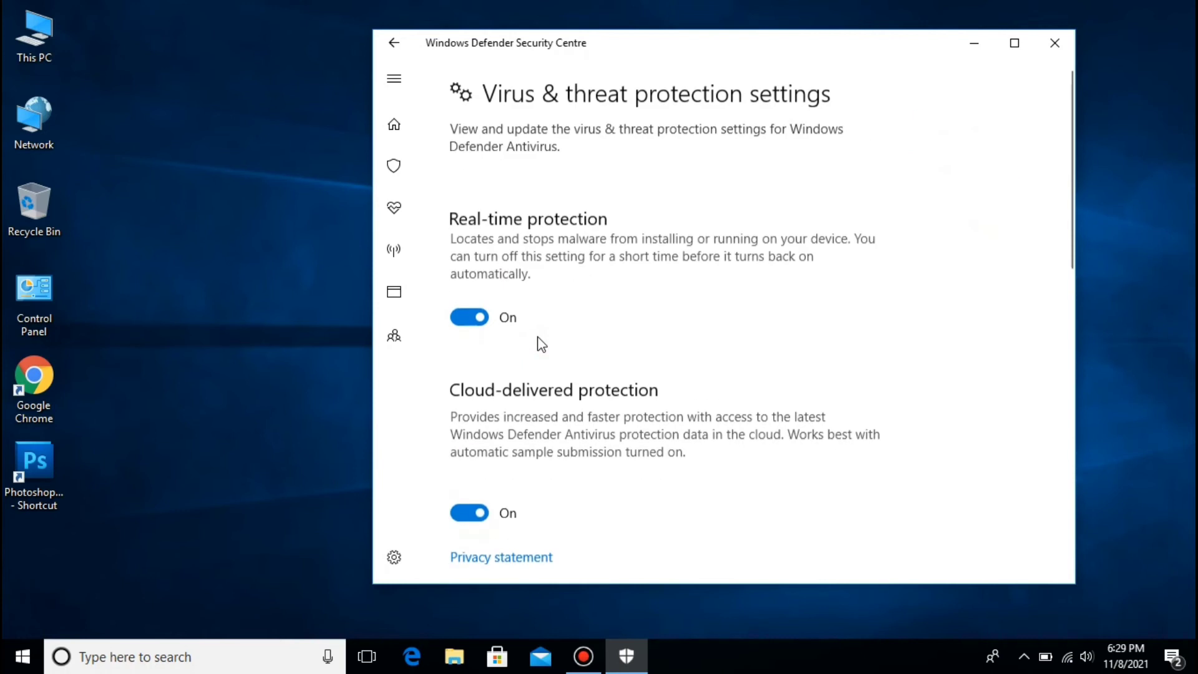
click(471, 319)
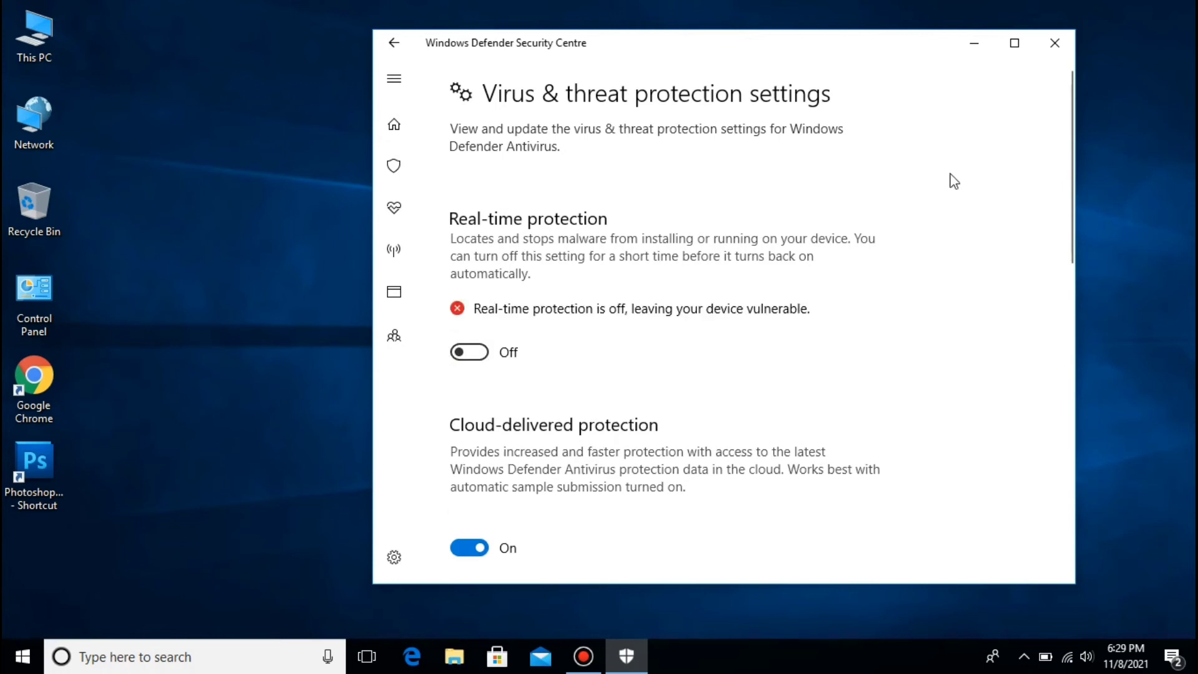
click(1055, 41)
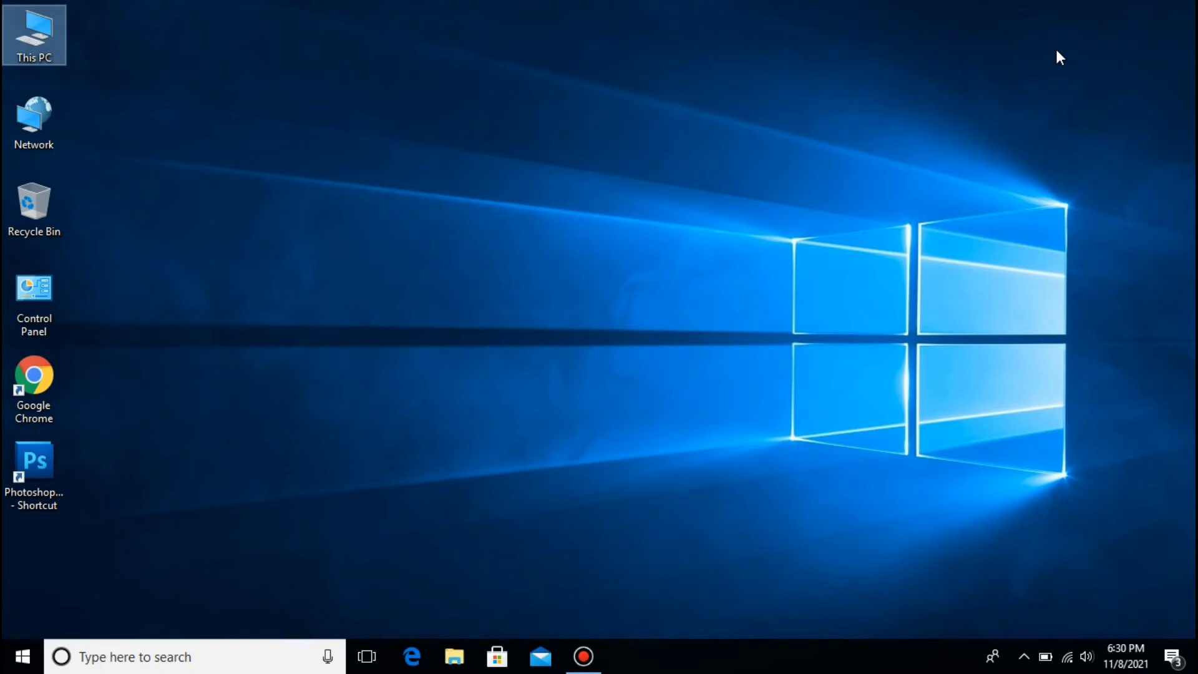
Step: Open Google Chrome without restoring the previous pages and search the web for "chipgenius usbdev"
double_click(37, 386)
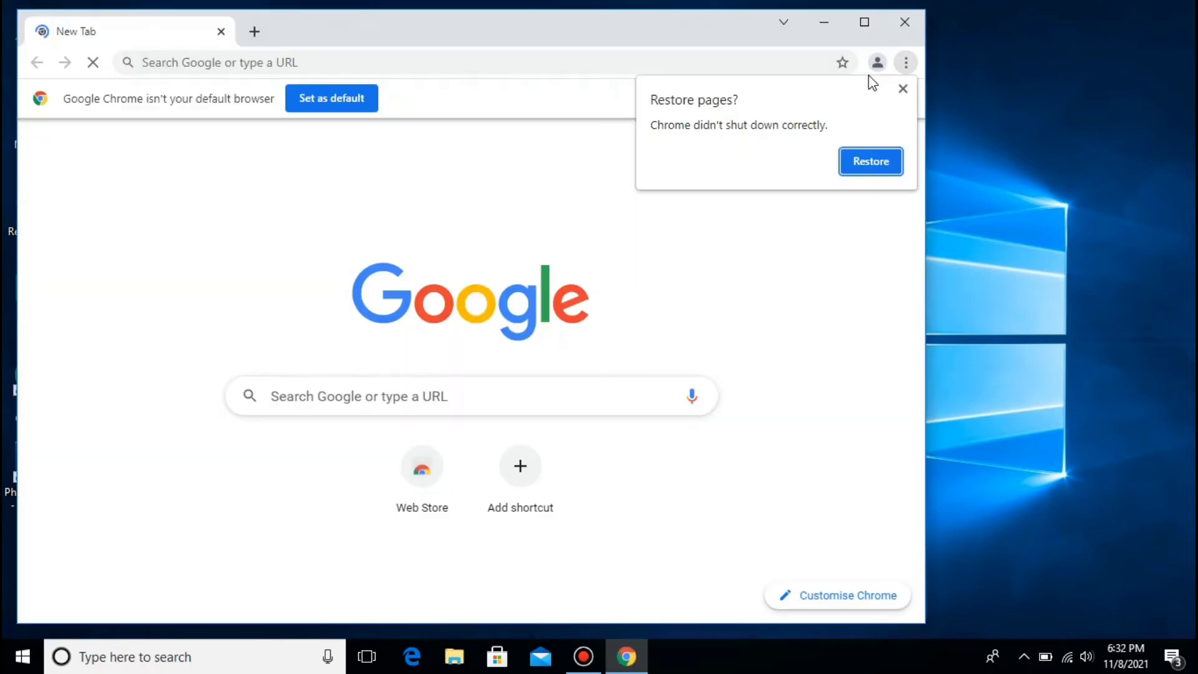
click(902, 89)
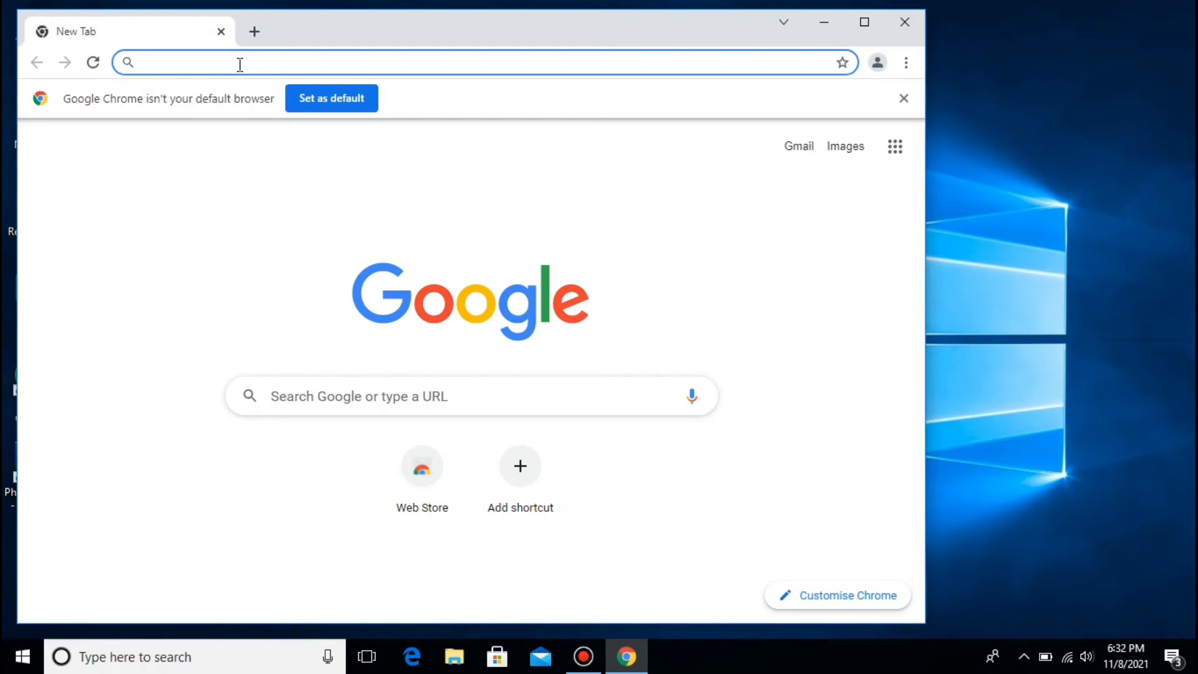
text(chip)
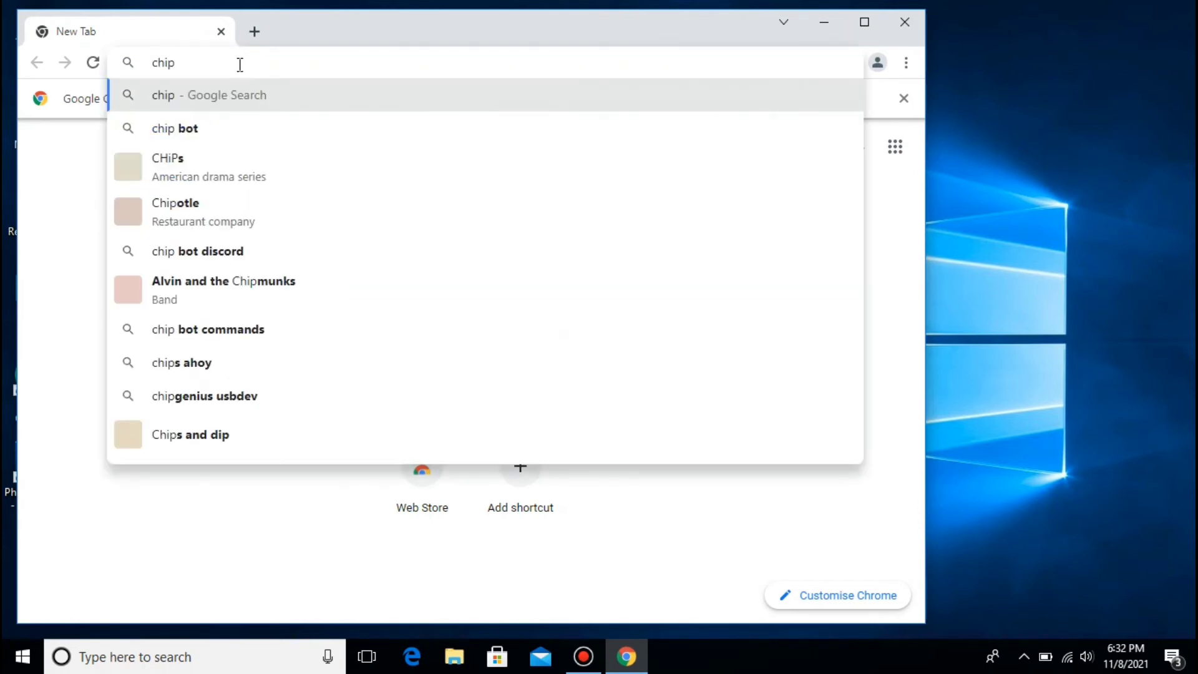
text(ge)
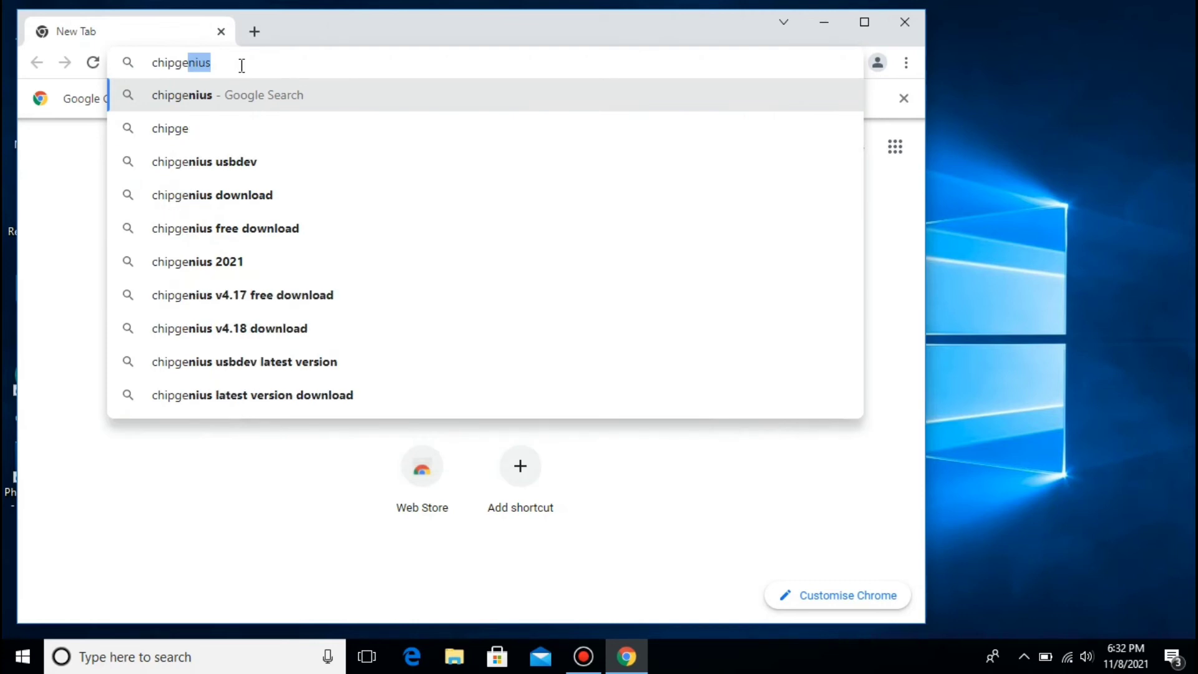
click(220, 175)
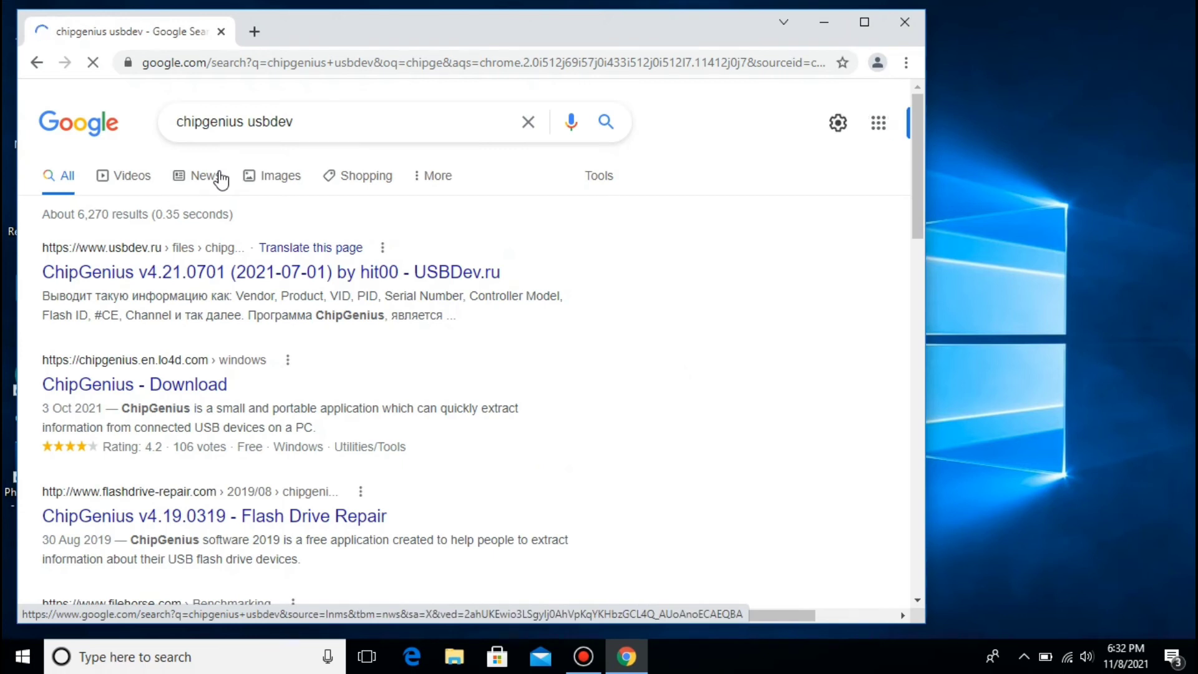
Step: Download ChipGenius_v4_21_0701.rar from the USBDev page for ChipGenius v4.21.0701
click(205, 276)
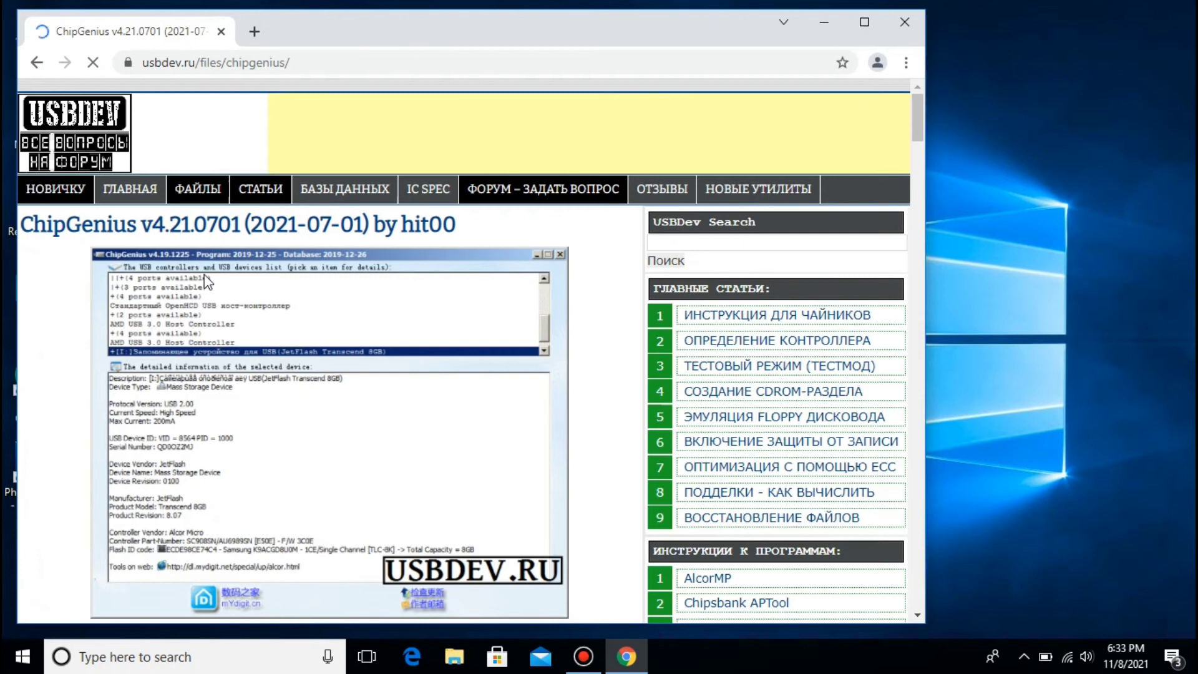
scroll(207, 280, down, 10)
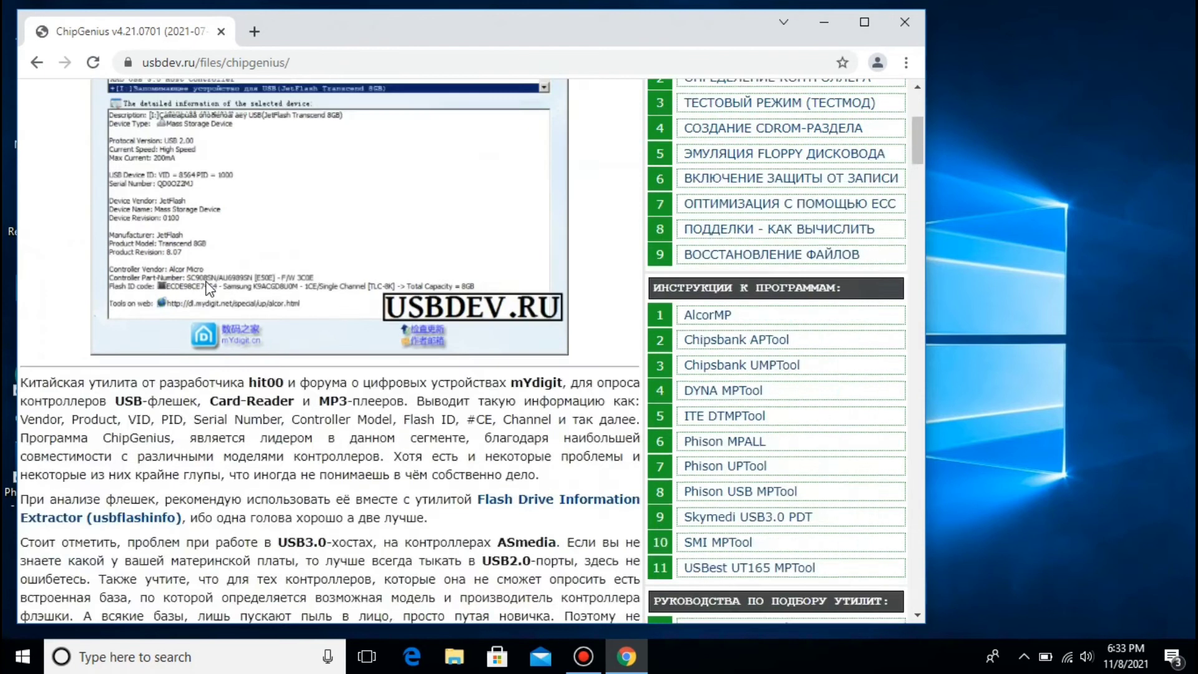
scroll(208, 282, down, 7)
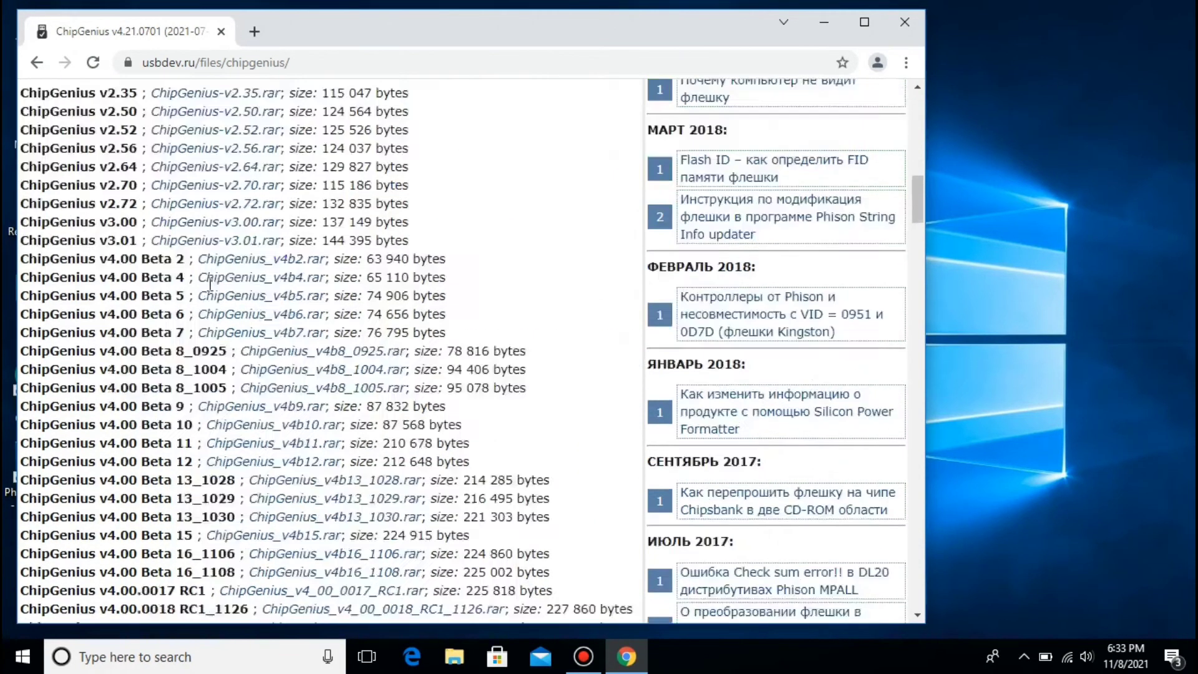
scroll(212, 284, down, 3)
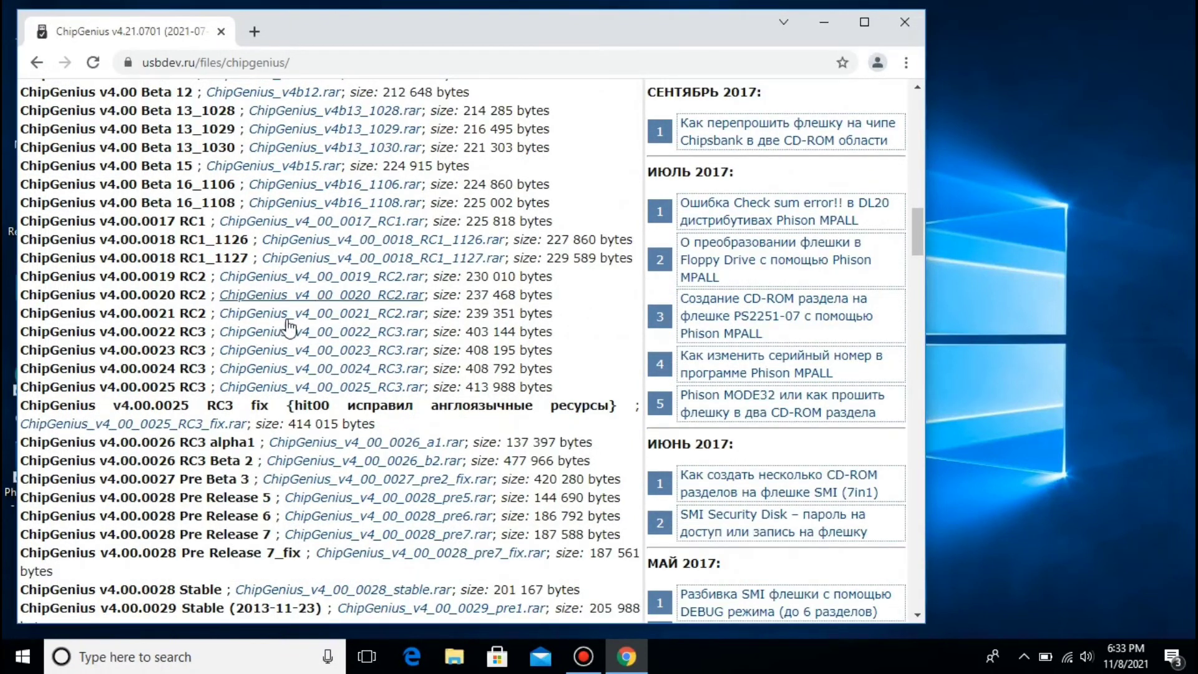
scroll(297, 349, down, 4)
scroll(295, 372, down, 1)
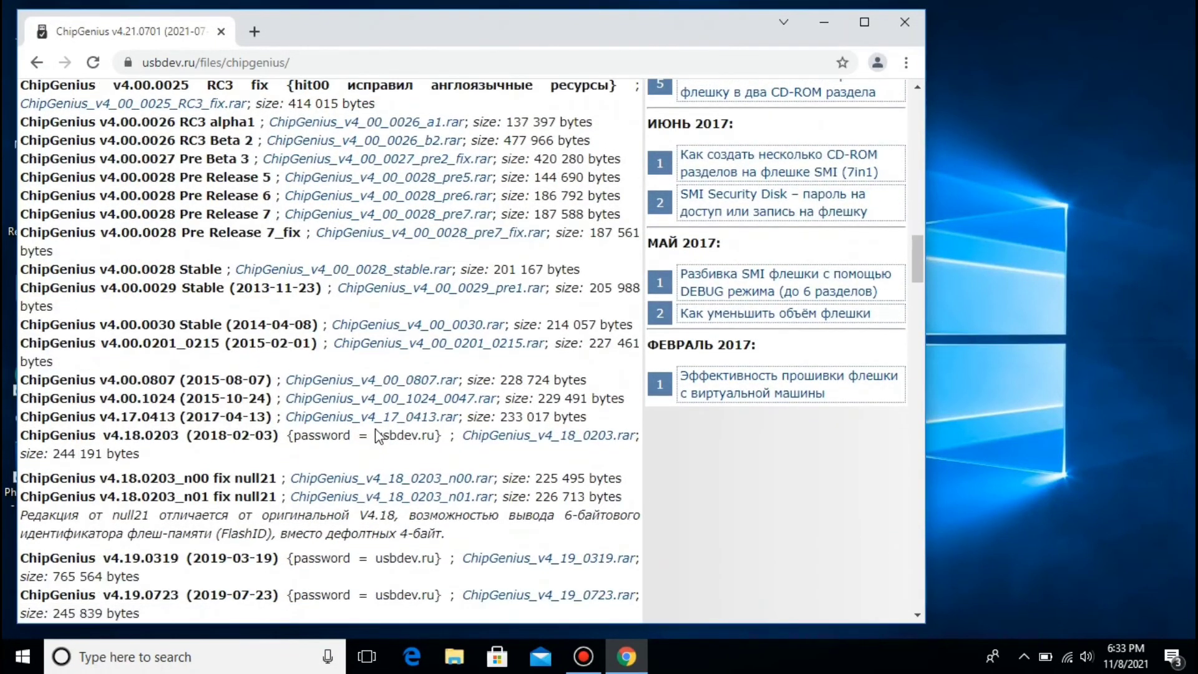
scroll(378, 435, down, 8)
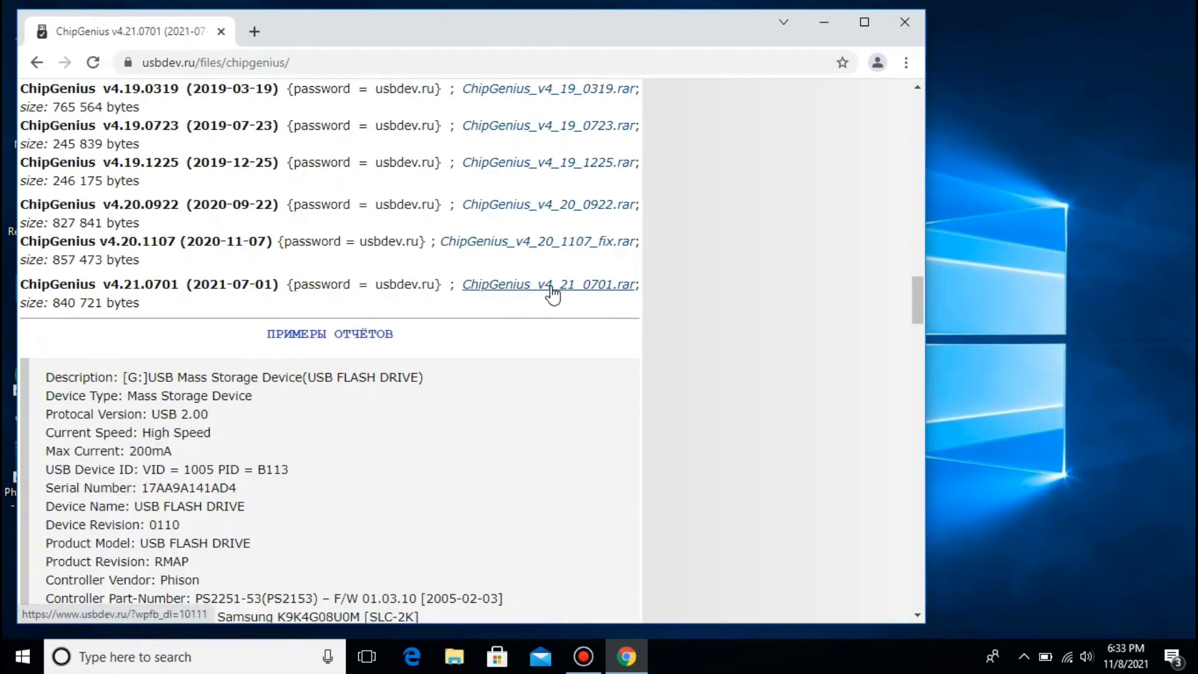
click(551, 288)
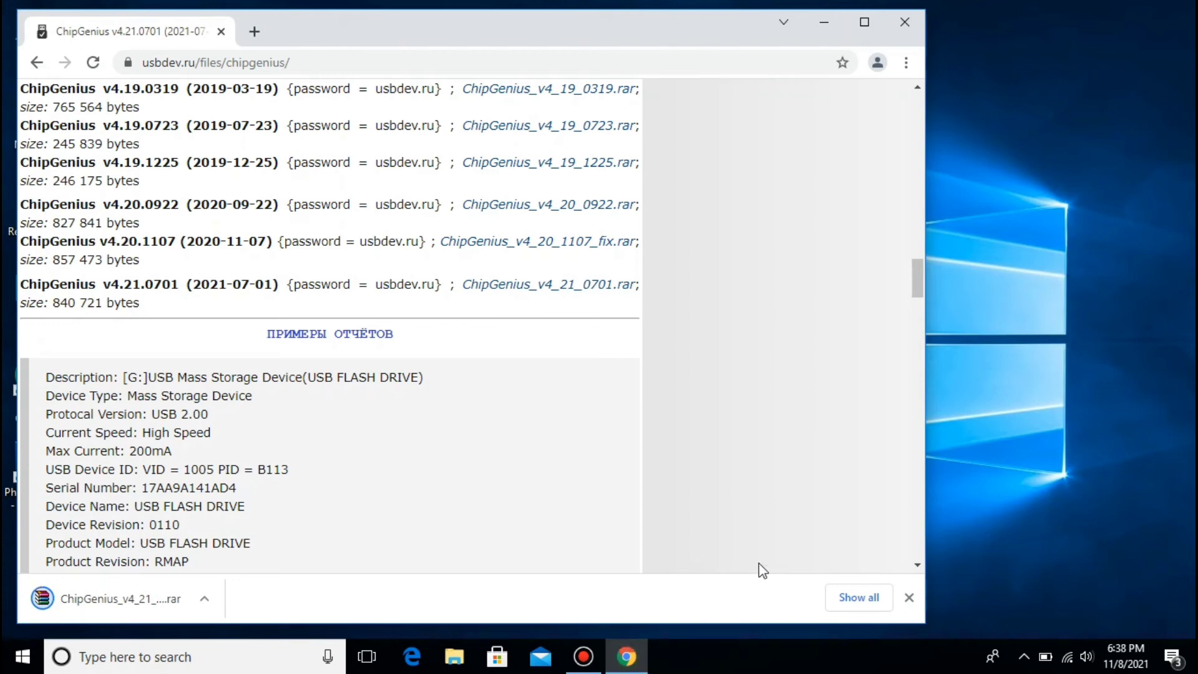
Step: Show the downloaded archive in its folder and start extracting it to the ChipGenius_v4_21_0701 folder in Downloads
click(858, 598)
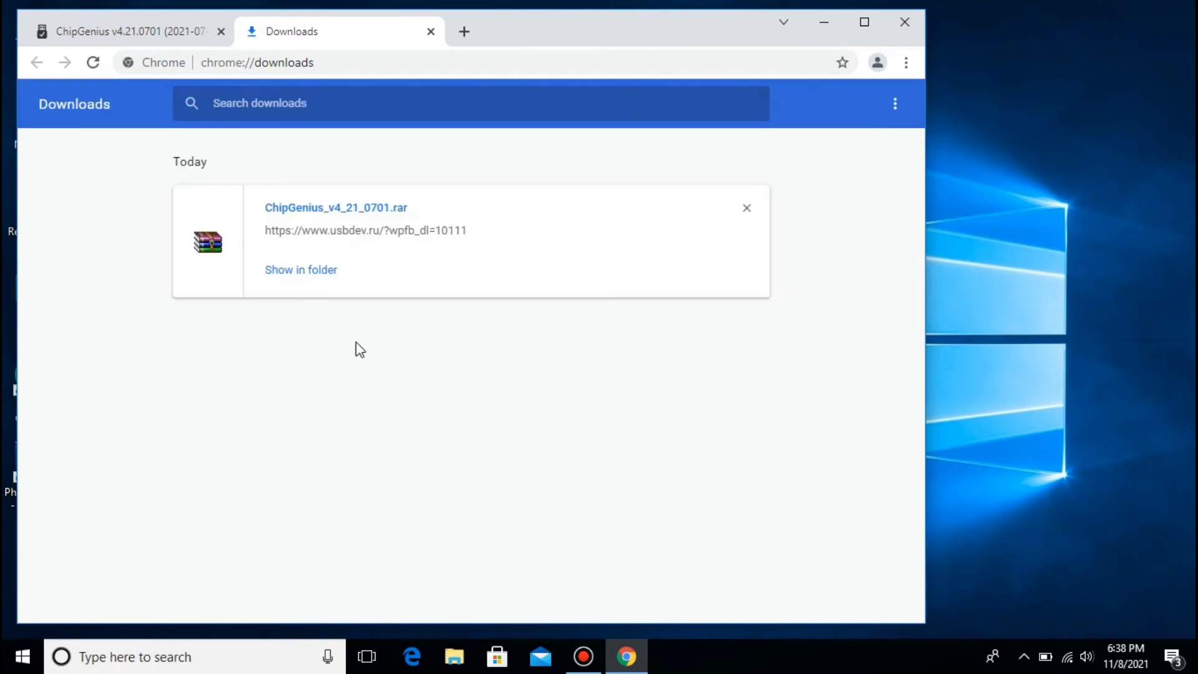
click(302, 273)
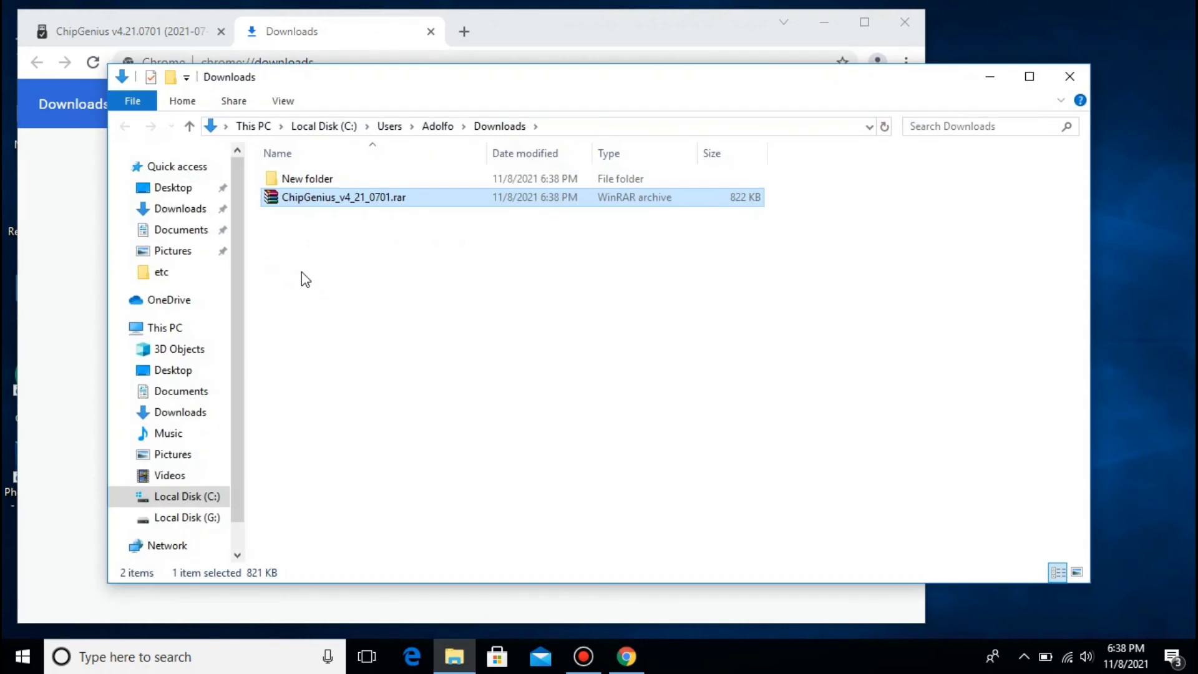
right_click(347, 204)
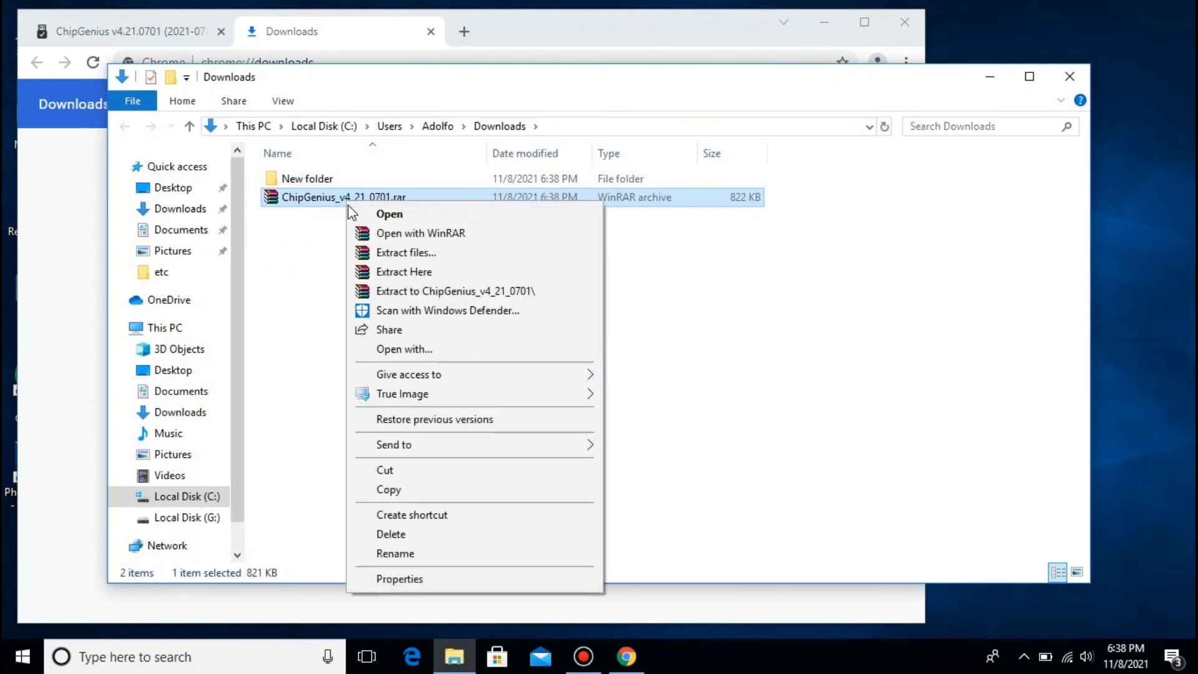
click(483, 265)
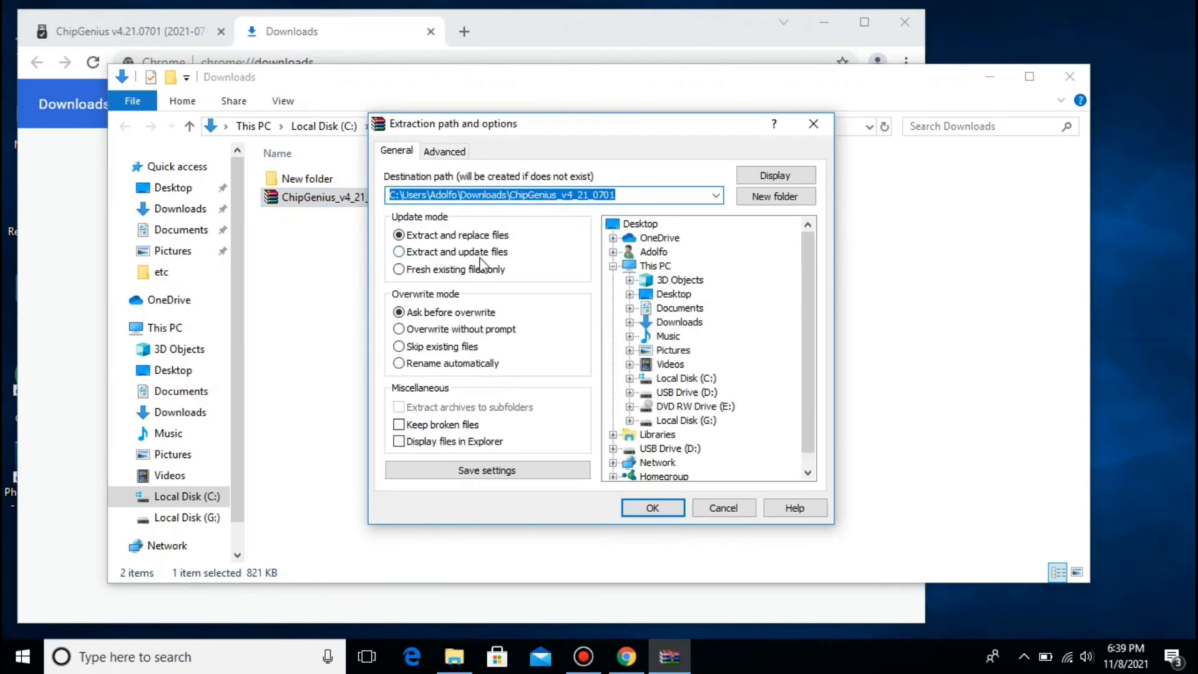
click(653, 507)
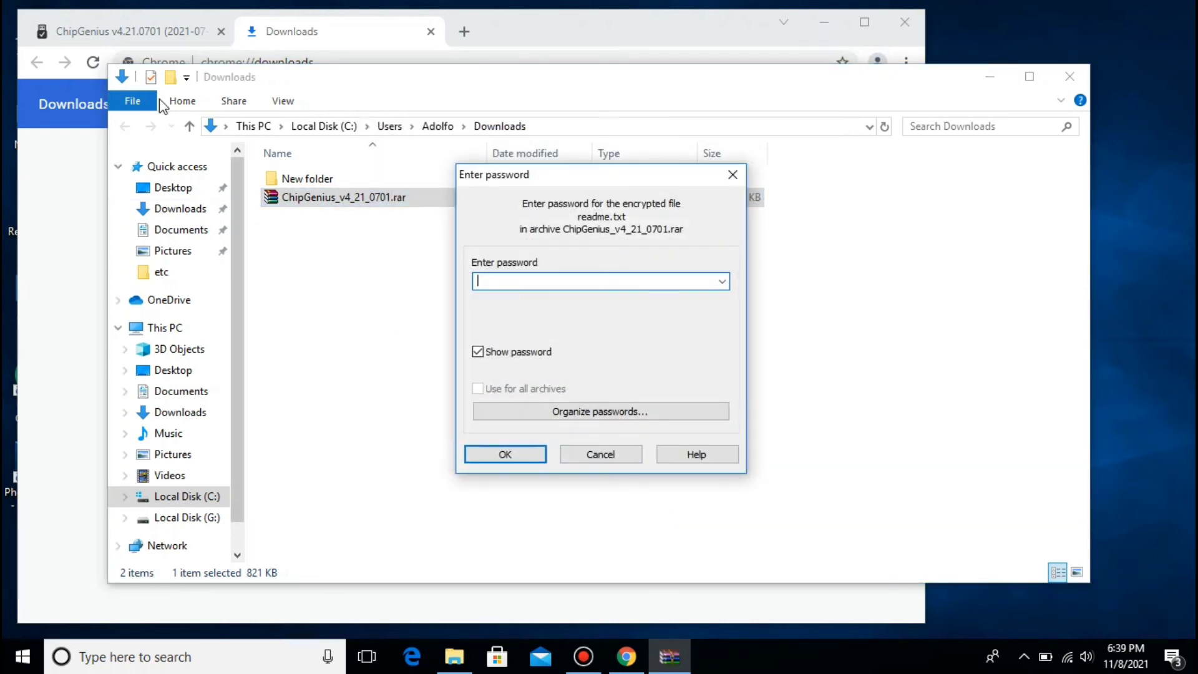
Step: Copy the archive password listed for ChipGenius v4.21.0701 on the USBDev page and enter it in WinRAR to extract the archive
click(156, 28)
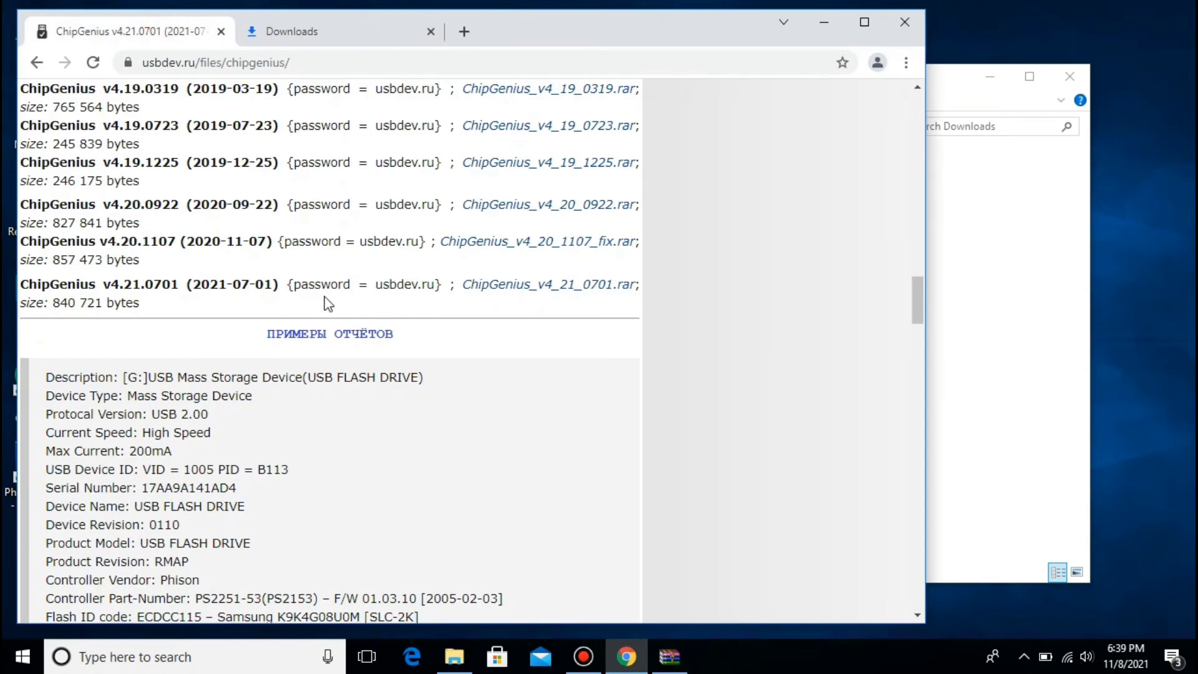
drag(377, 285, 436, 285)
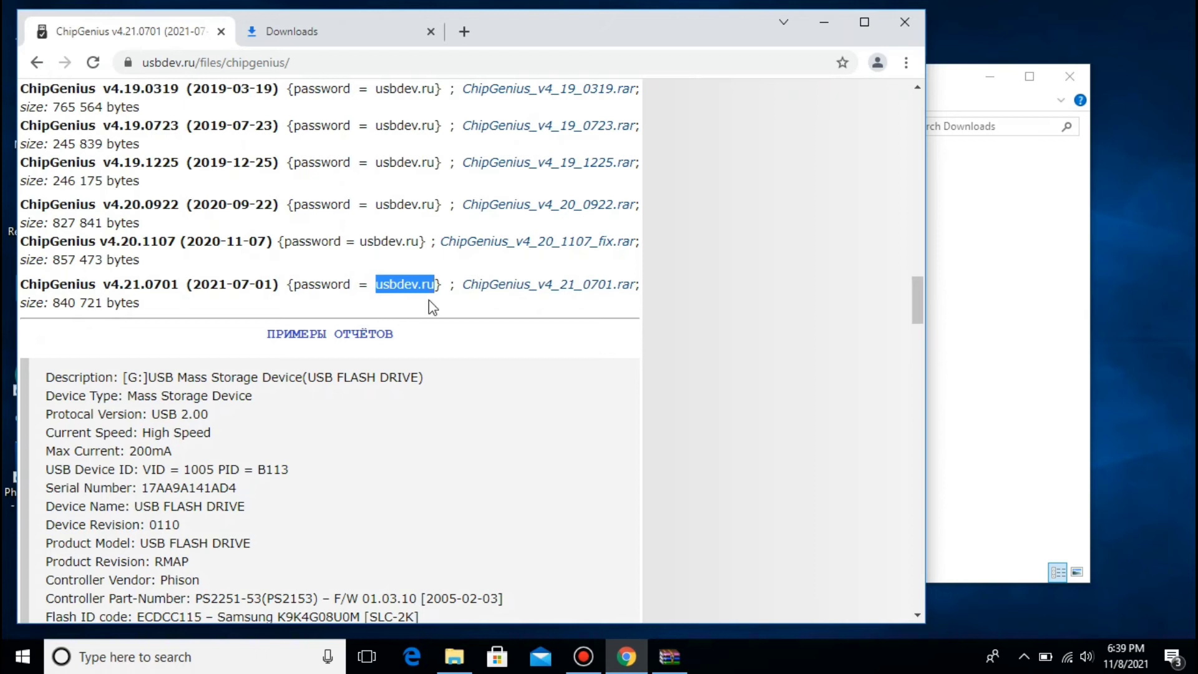
right_click(423, 281)
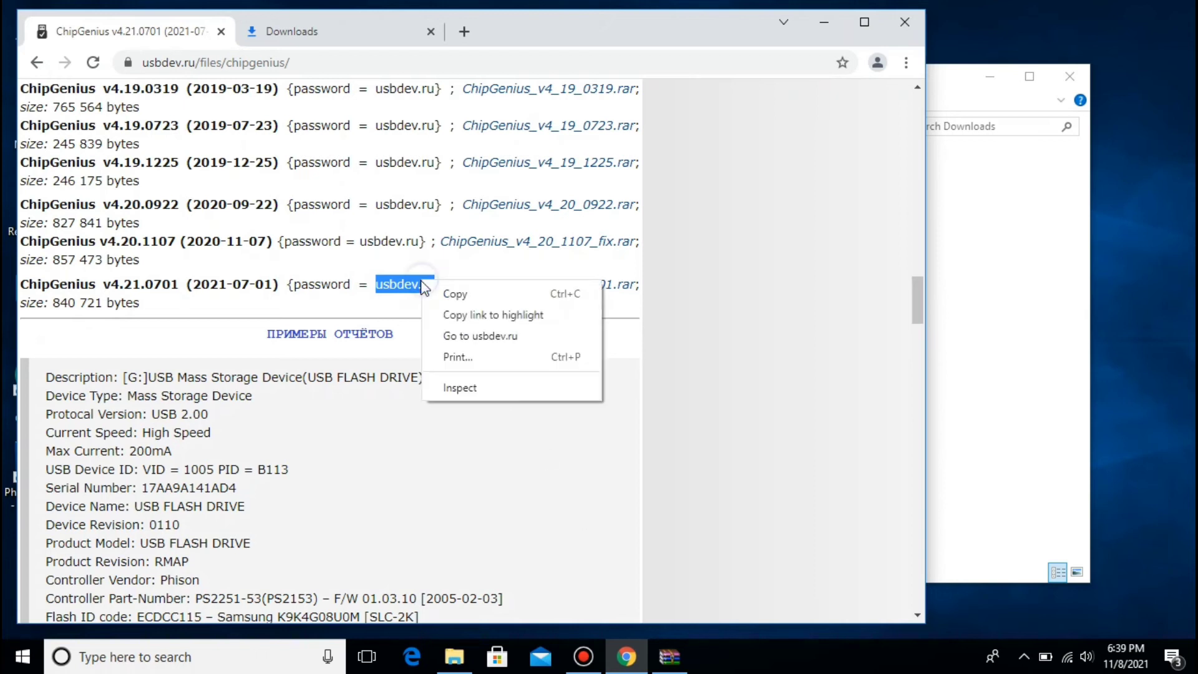
click(453, 292)
click(685, 663)
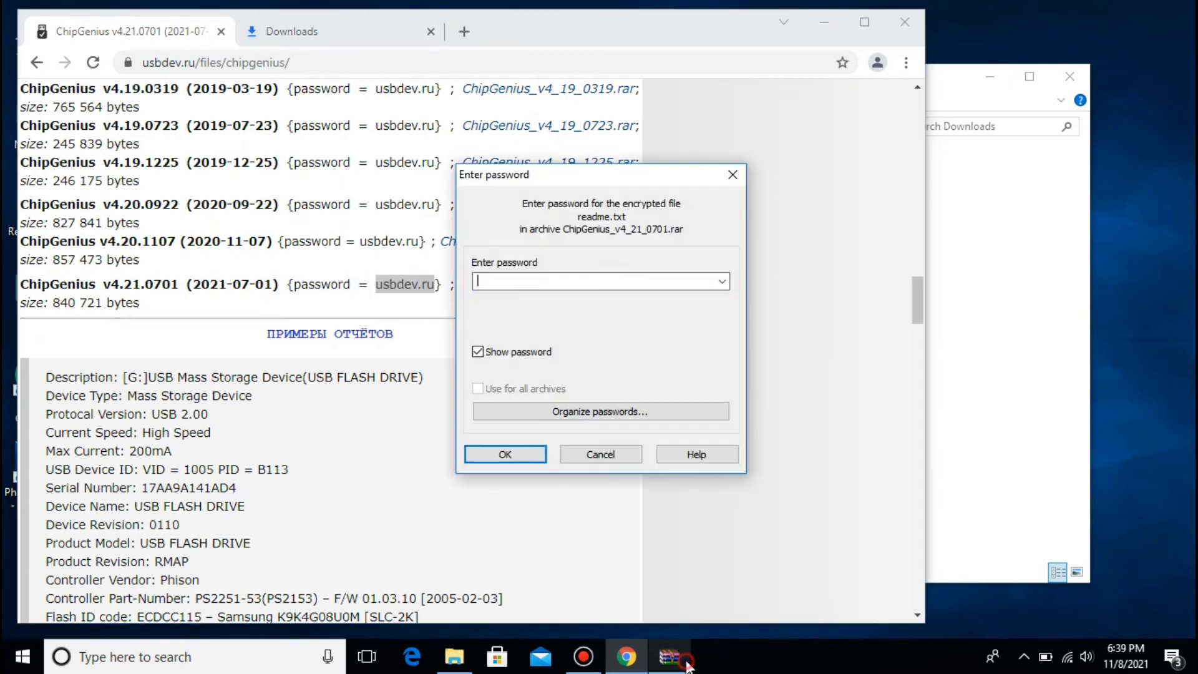
click(555, 282)
right_click(555, 282)
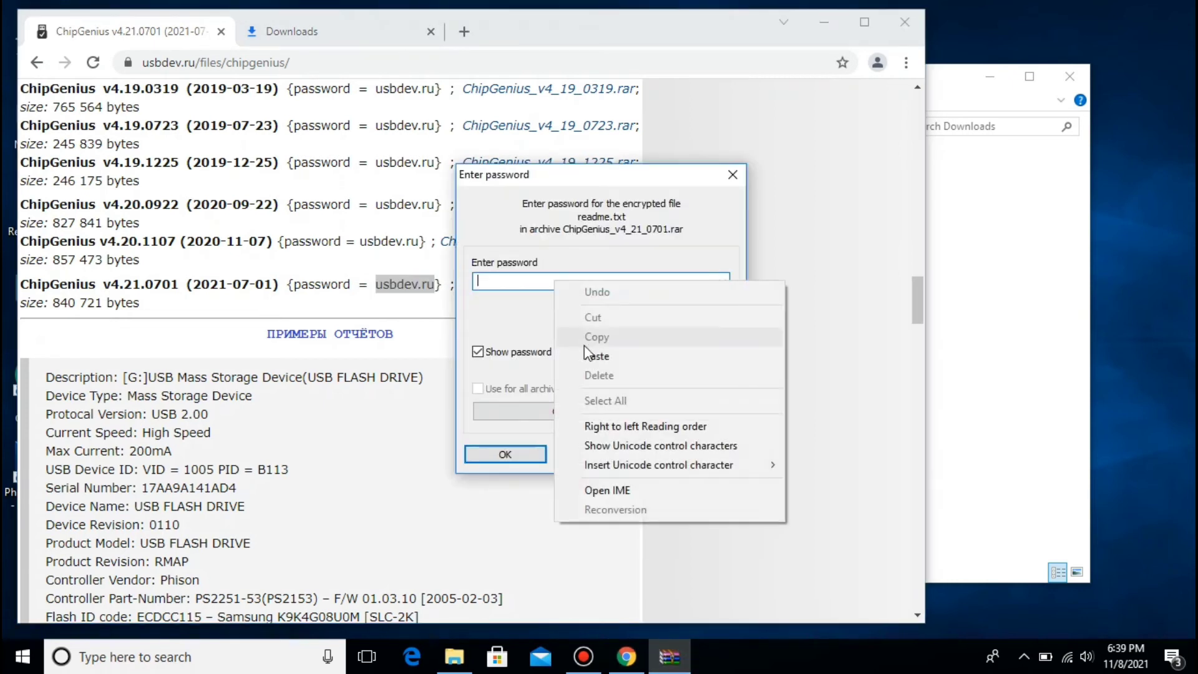
click(586, 352)
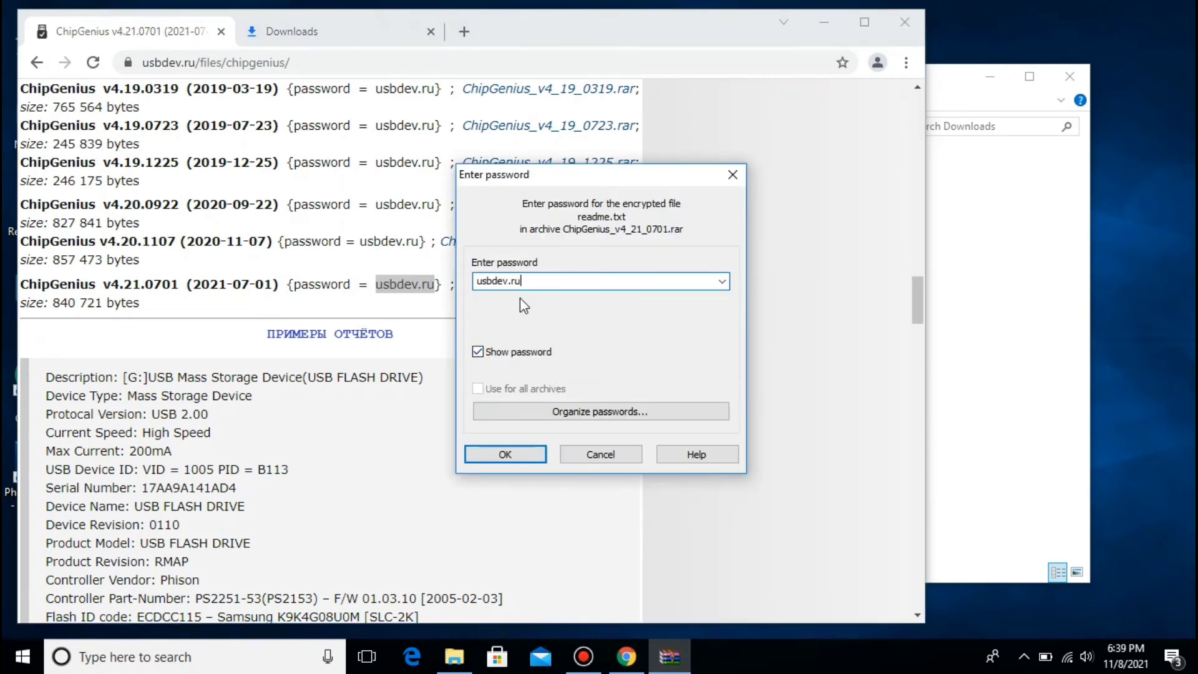
click(514, 456)
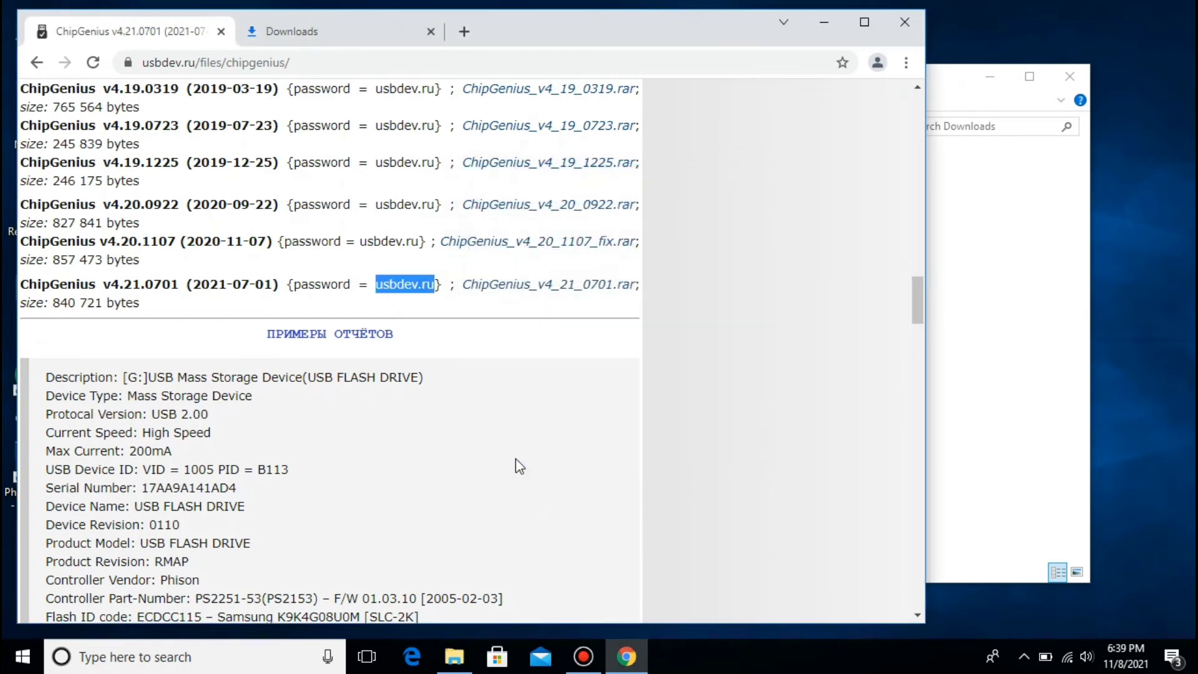
Step: Open the extracted ChipGenius_v4_21_0701 folder and its subfolder, then run ChipGenius_v4_21_0701.exe as administrator
click(989, 222)
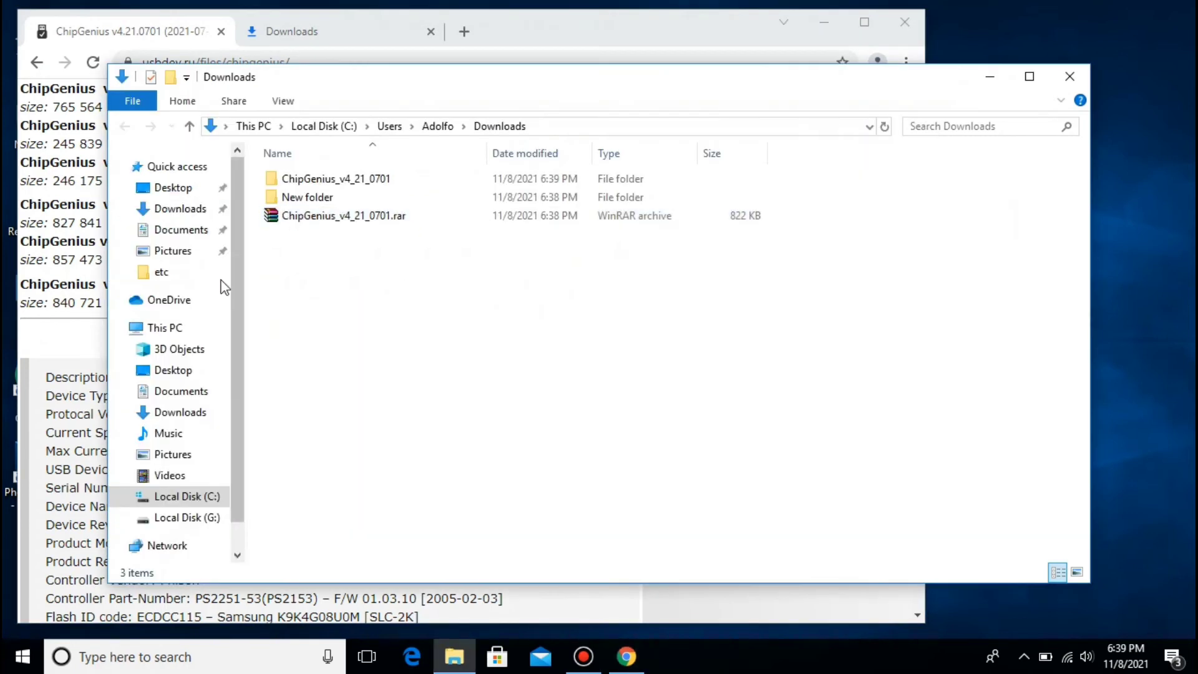
double_click(318, 181)
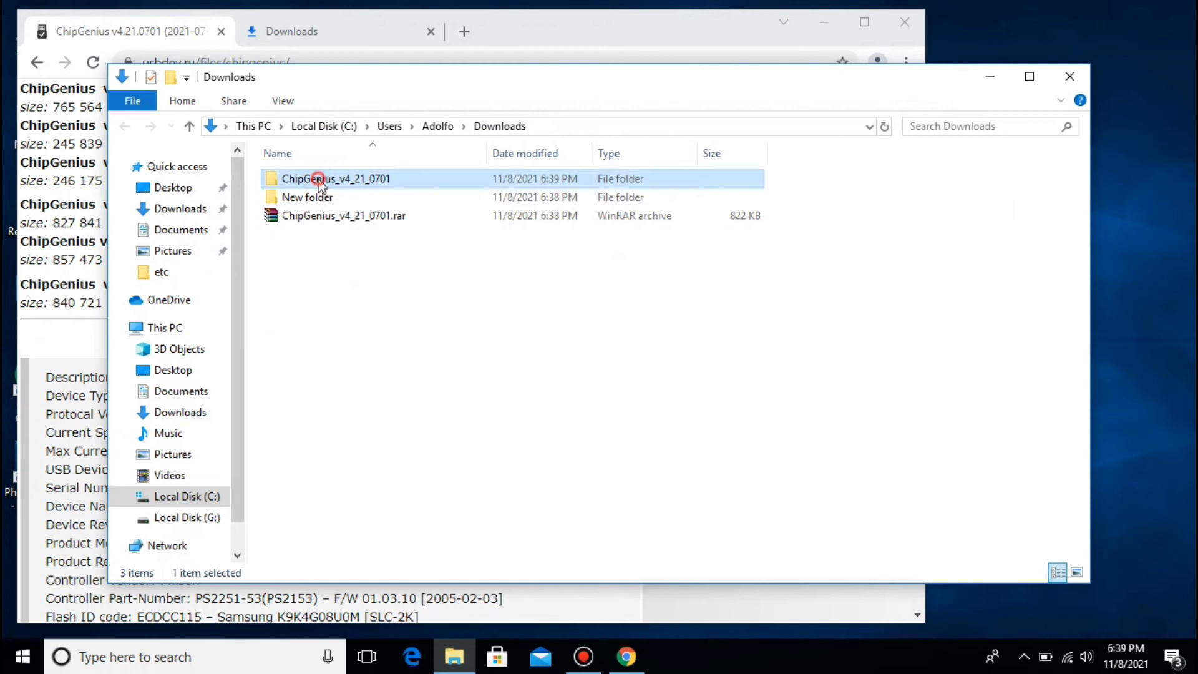
double_click(318, 179)
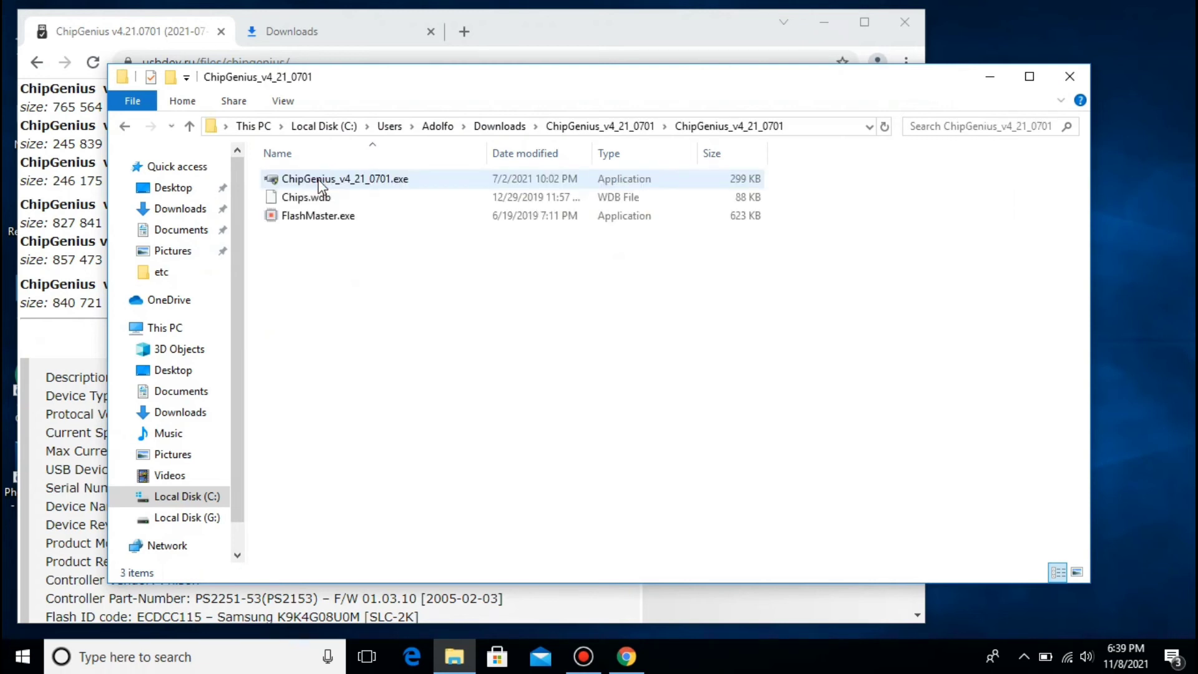
click(319, 180)
right_click(318, 179)
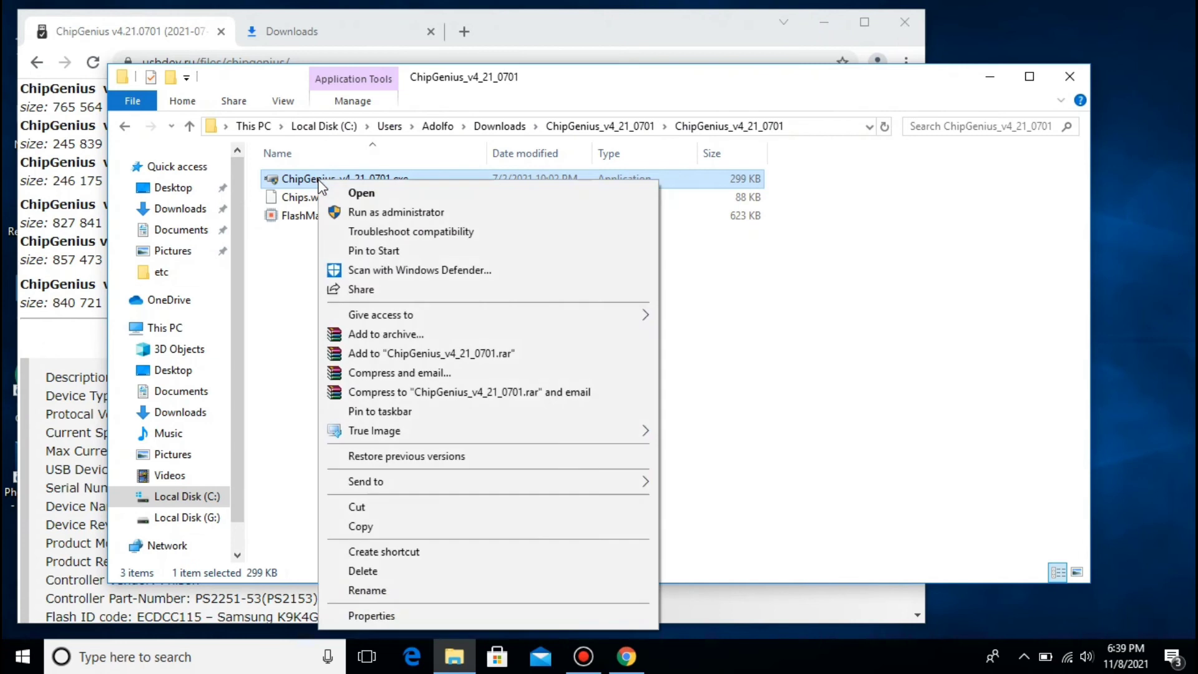
click(361, 213)
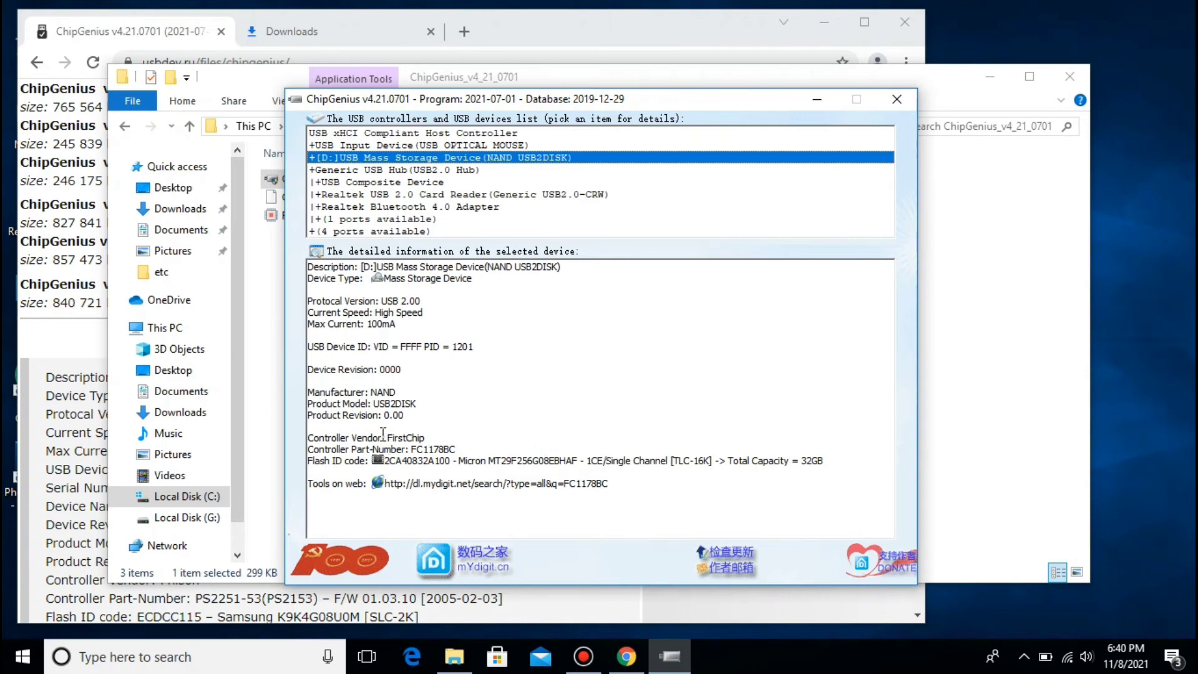
Step: Highlight the controller vendor in the USB mass storage device's details and copy the flash memory information to the clipboard
drag(386, 436, 432, 435)
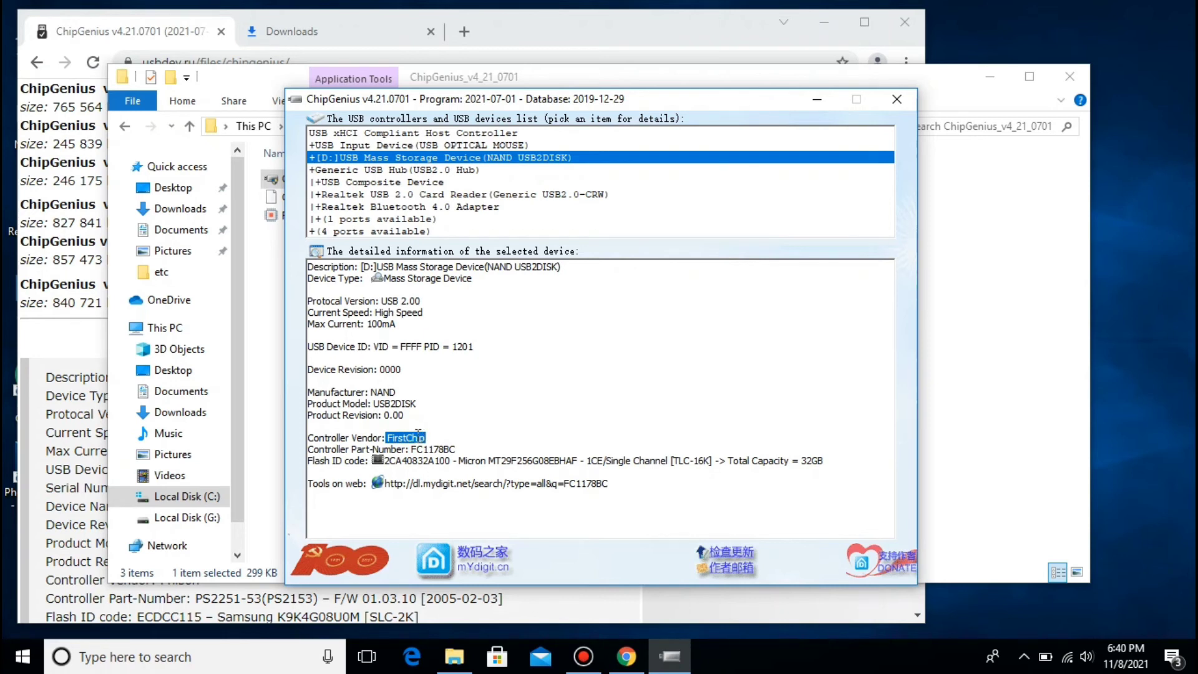
click(418, 434)
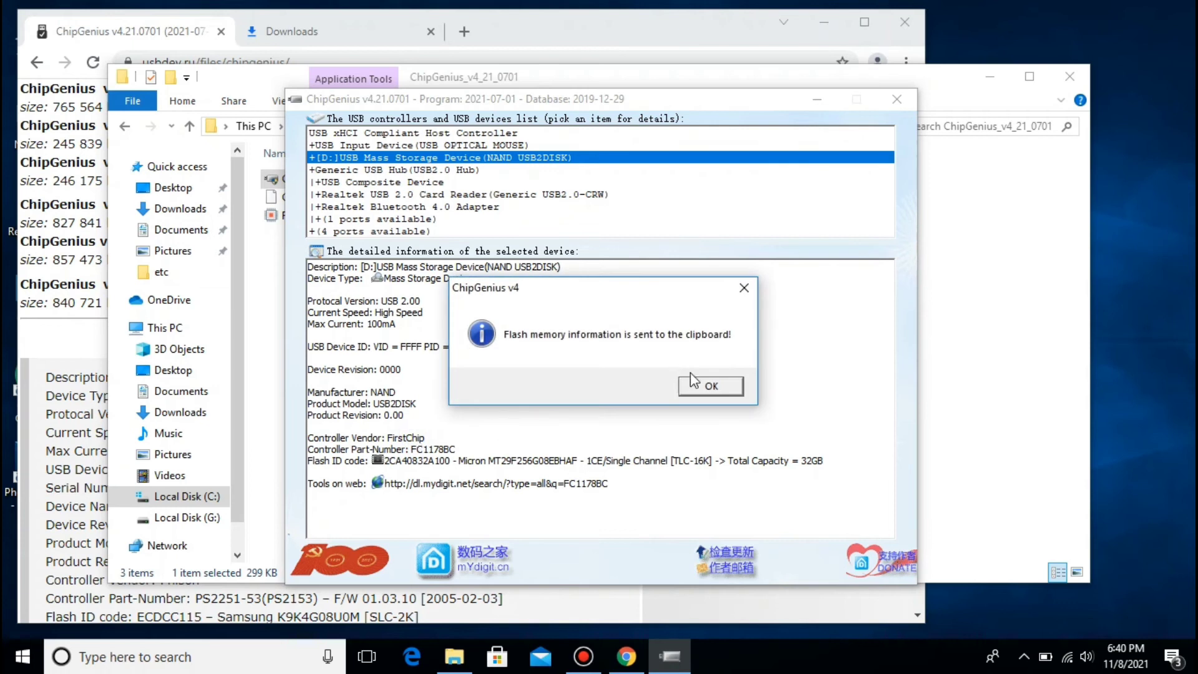
click(701, 390)
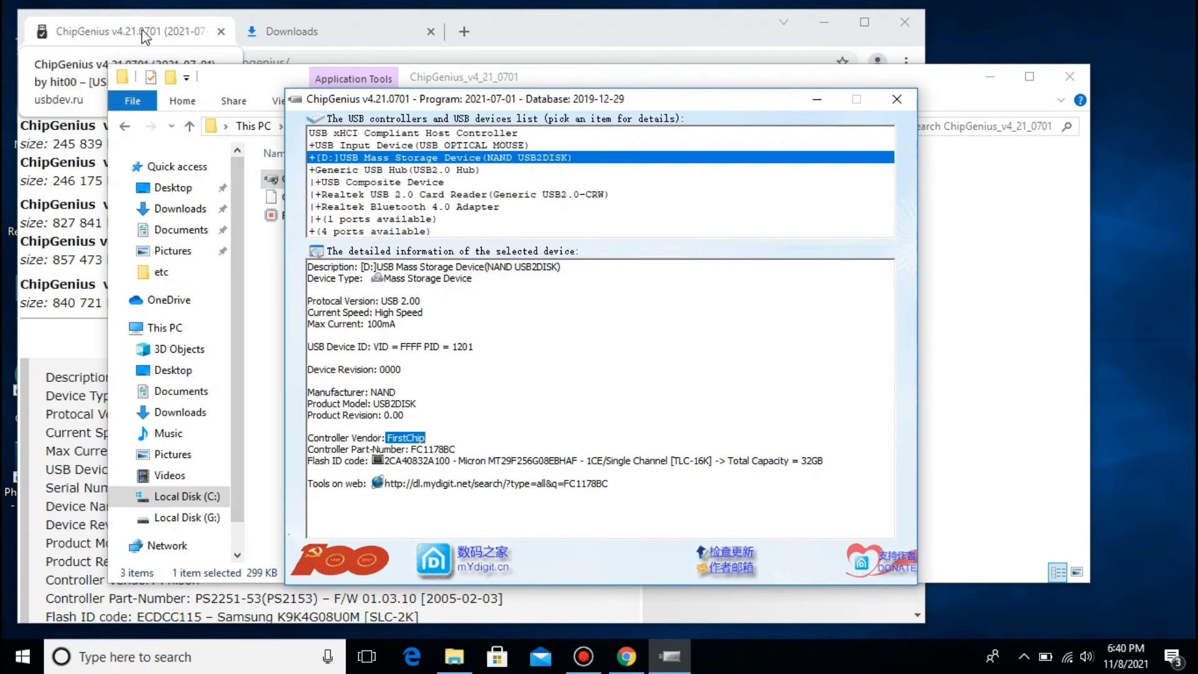
Step: Return to the USBDev page in Chrome and search the site for "firstchip", submitting the form despite the security warning
click(144, 36)
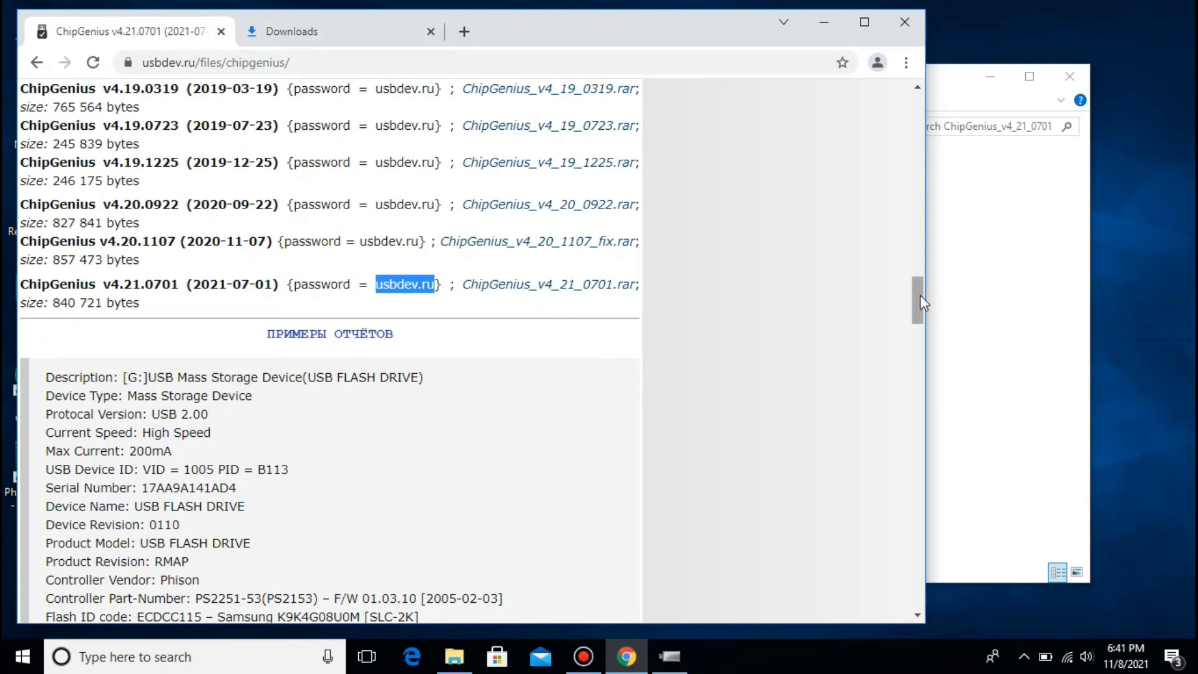
drag(914, 292, 904, 106)
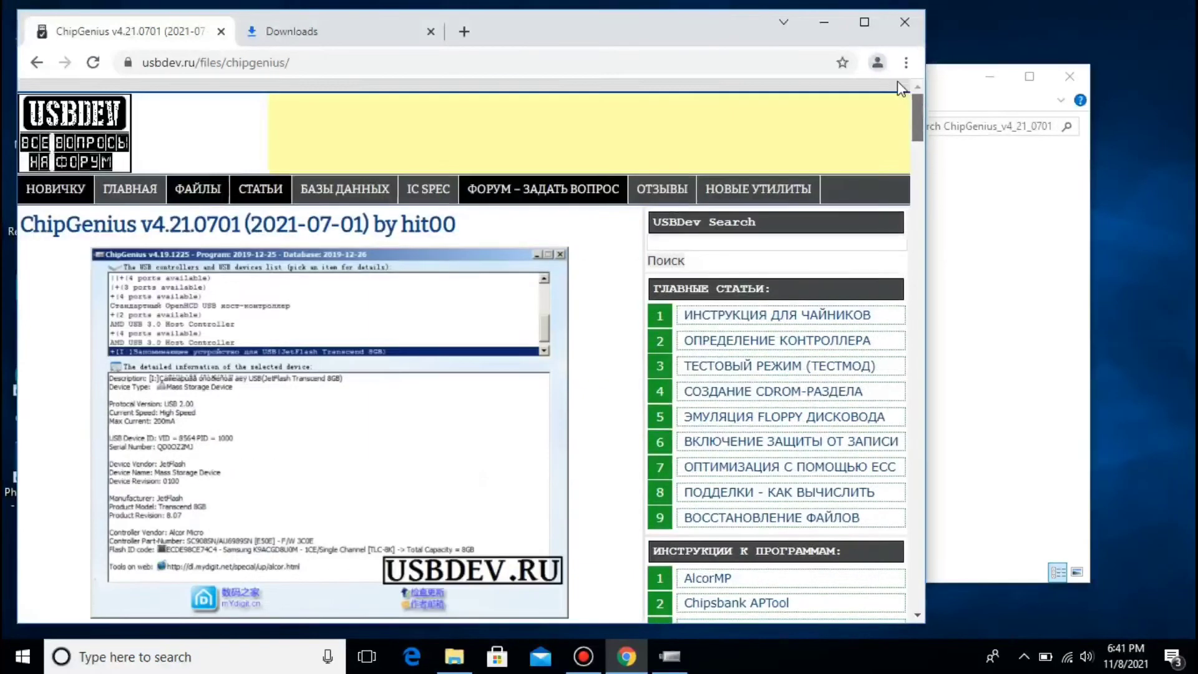
click(714, 244)
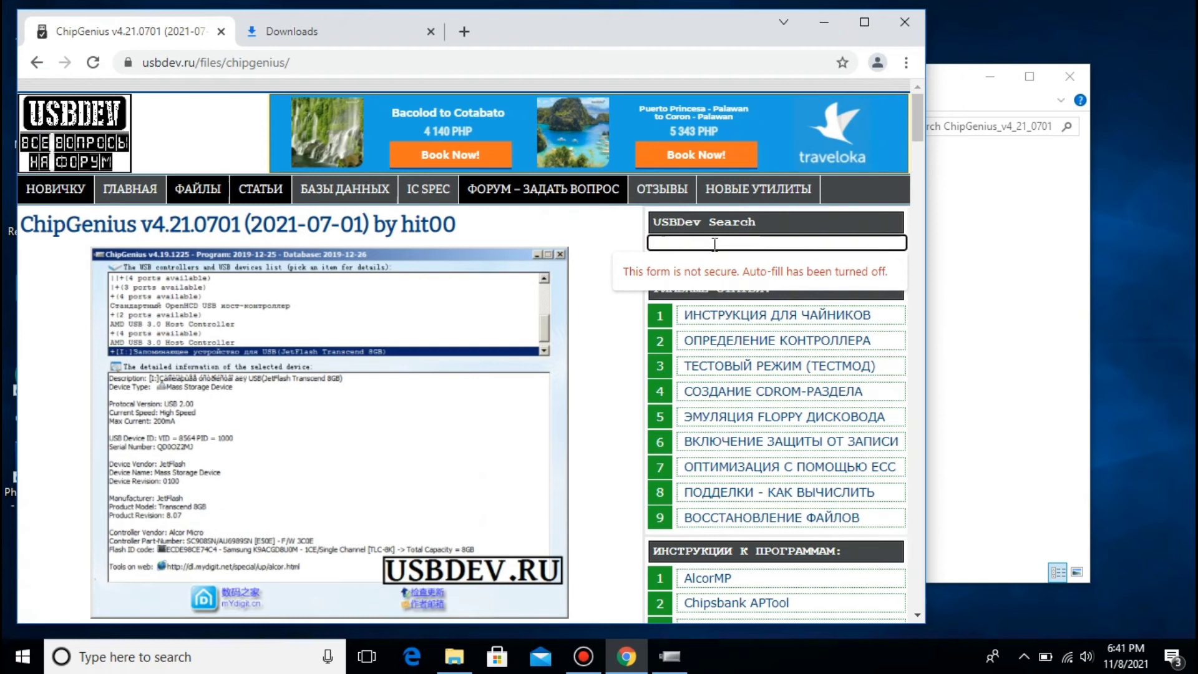
text(firstchip)
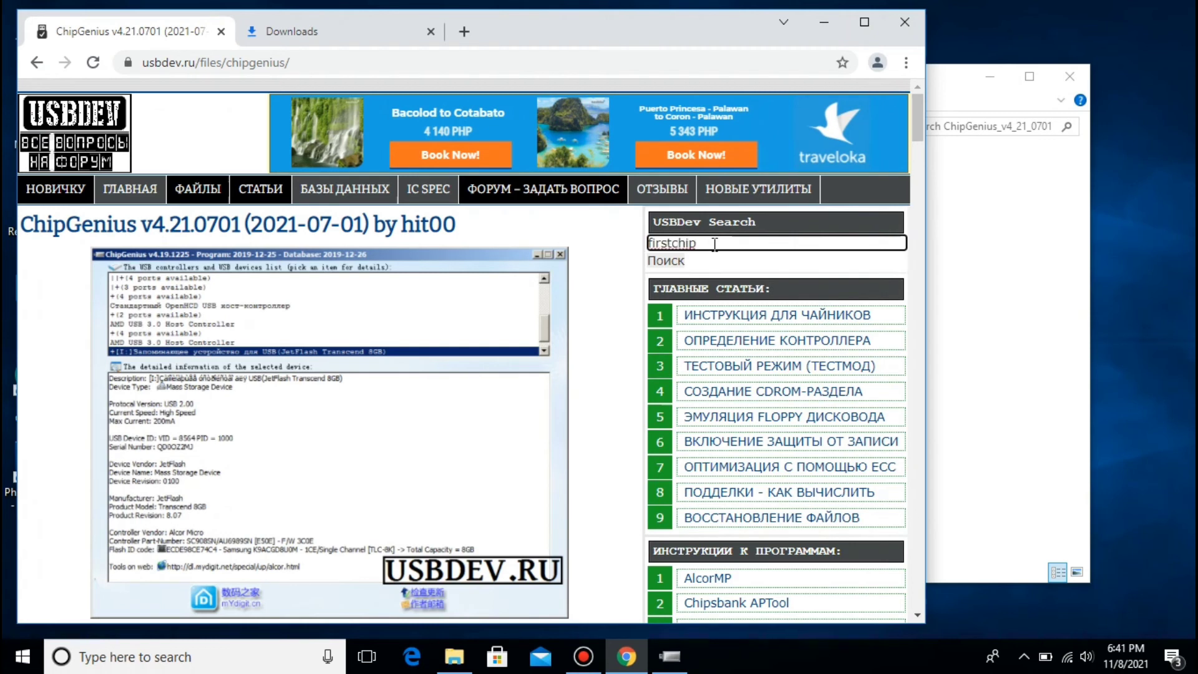
click(680, 262)
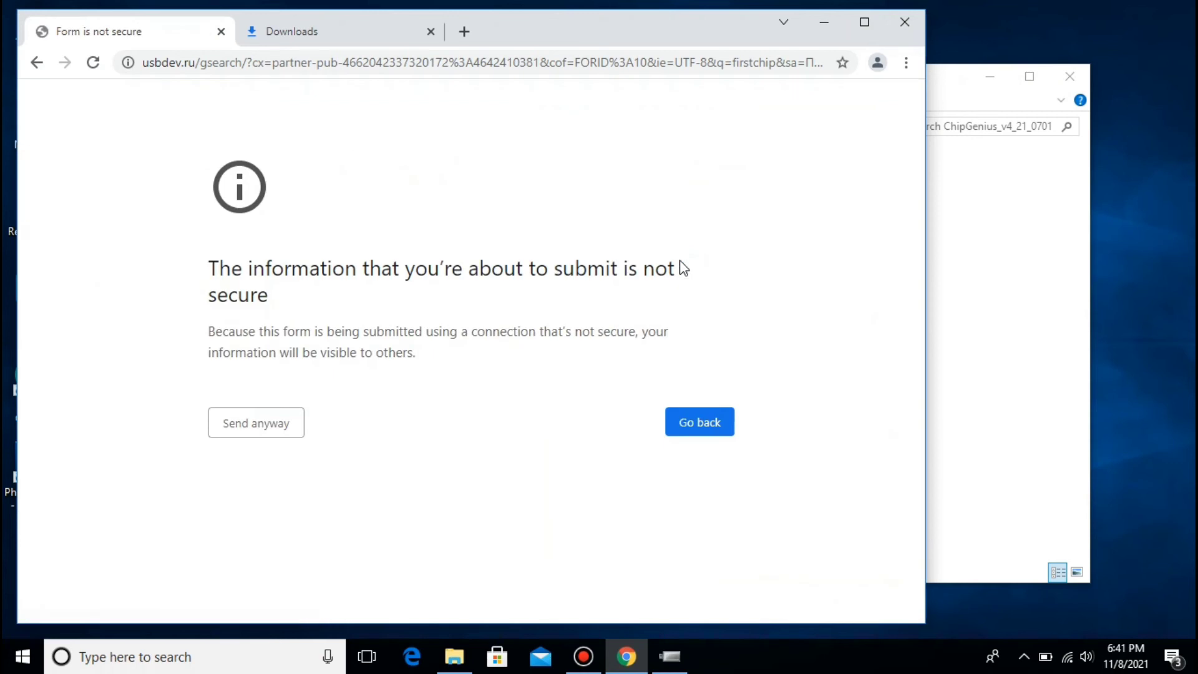
click(255, 415)
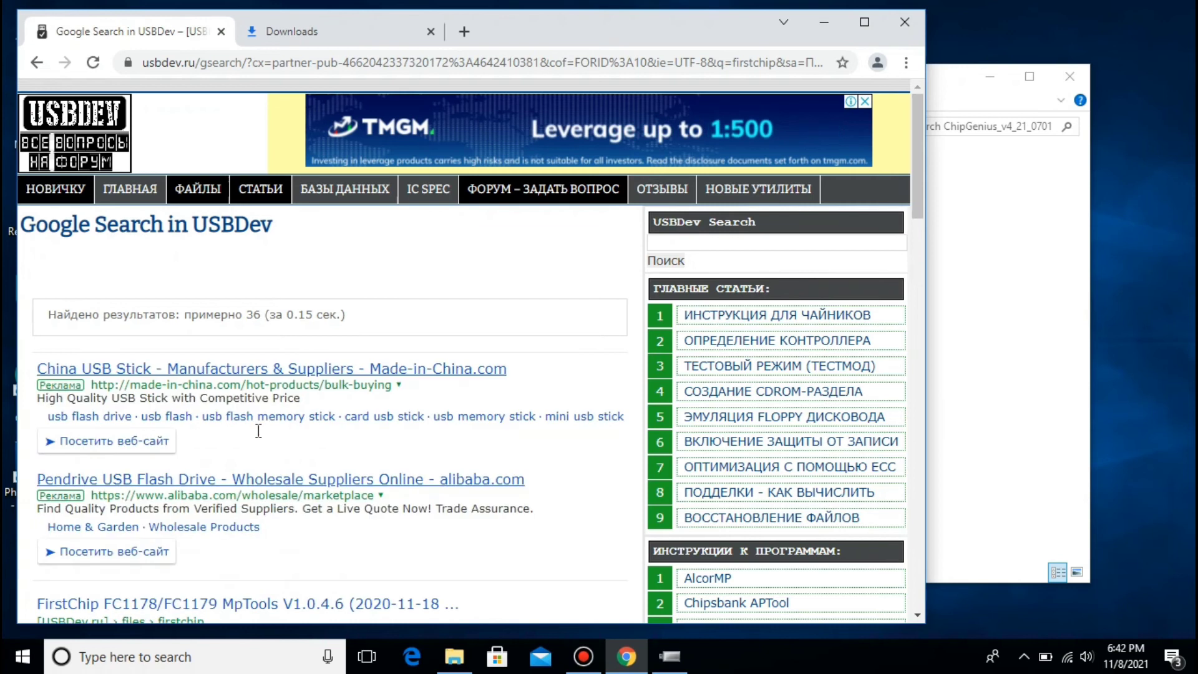
Step: Open the FirstChip FC1178/FC1179 MpTools V1.0.4.6 search result and download FirstChip_MpTools_20201118.rar
scroll(256, 429, down, 3)
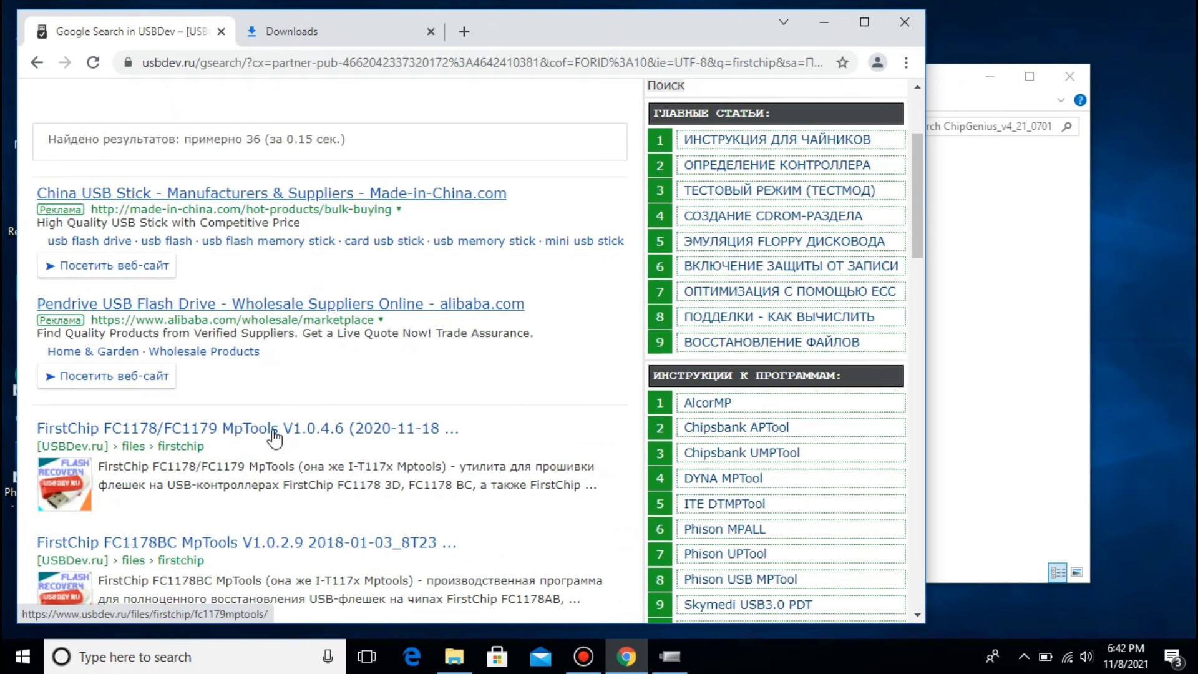
click(274, 437)
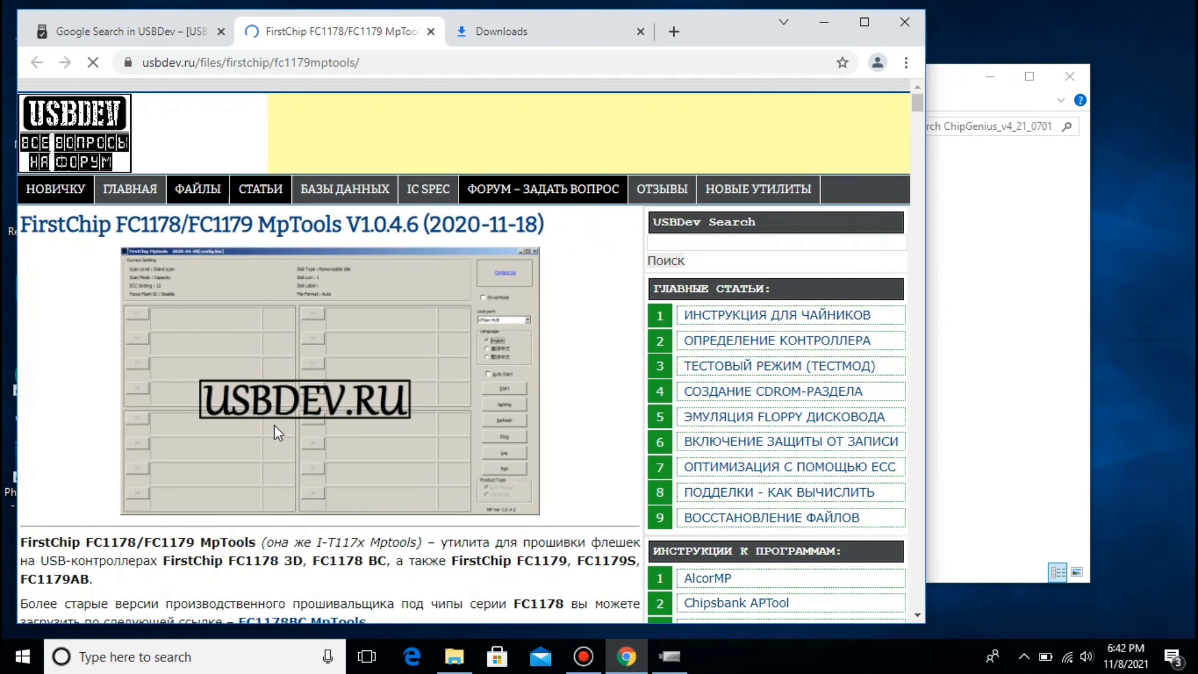
scroll(275, 425, down, 4)
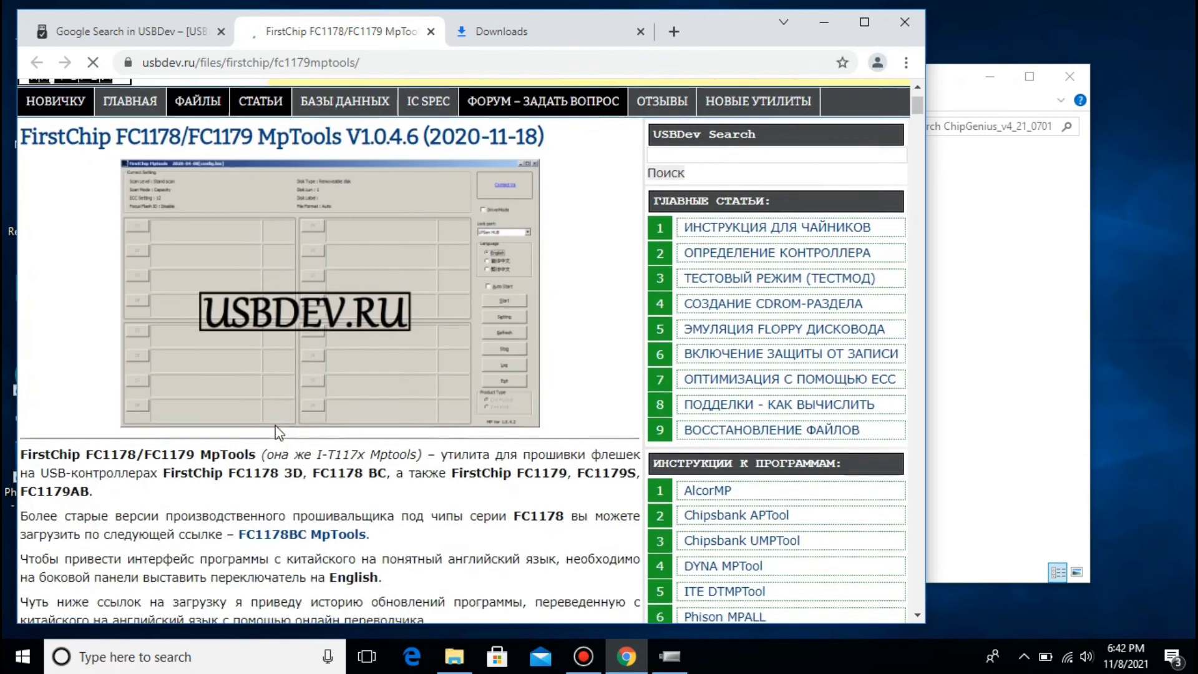
scroll(275, 430, down, 7)
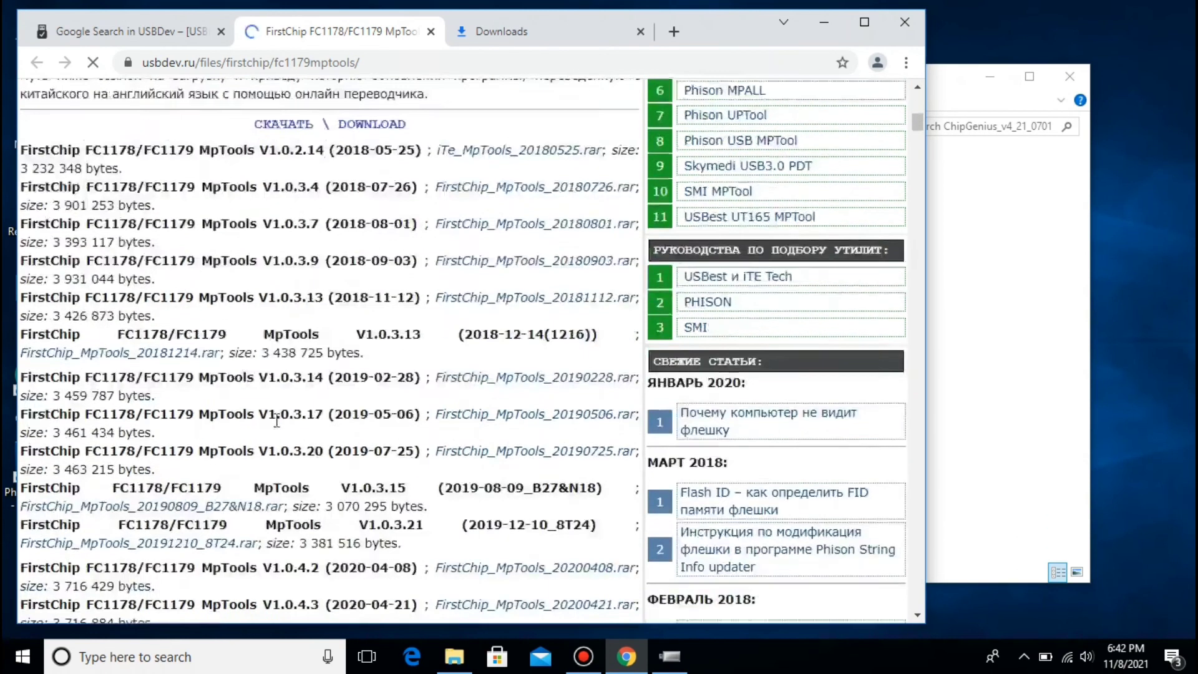
scroll(277, 426, down, 6)
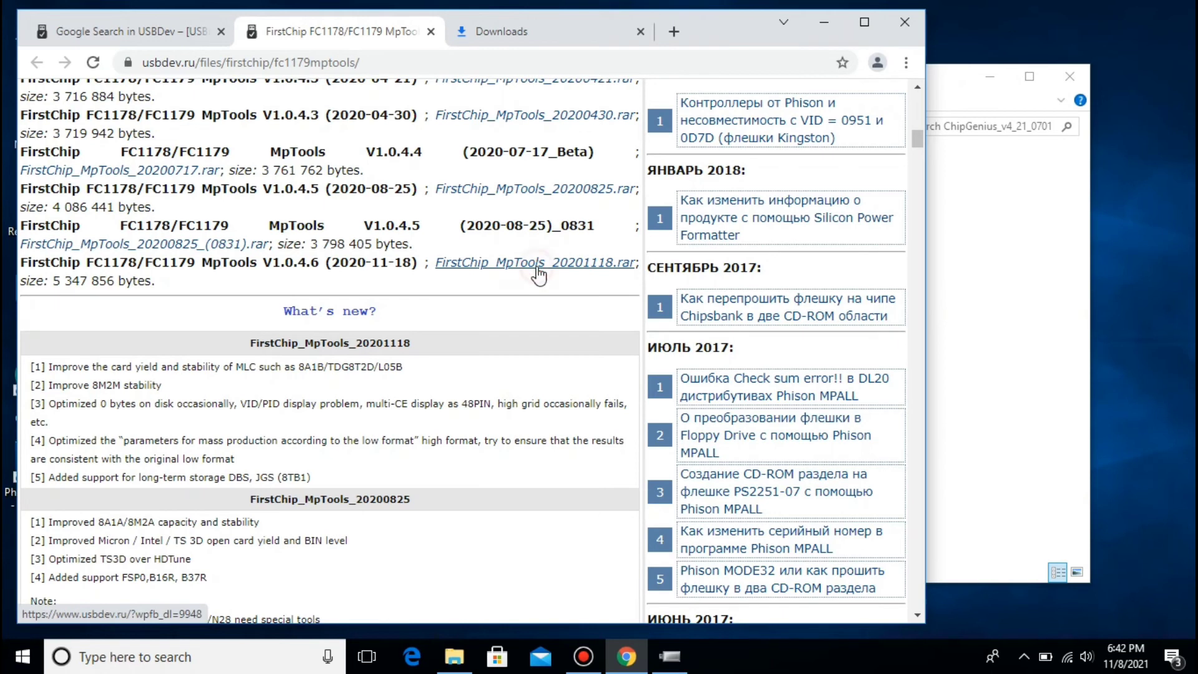
click(537, 268)
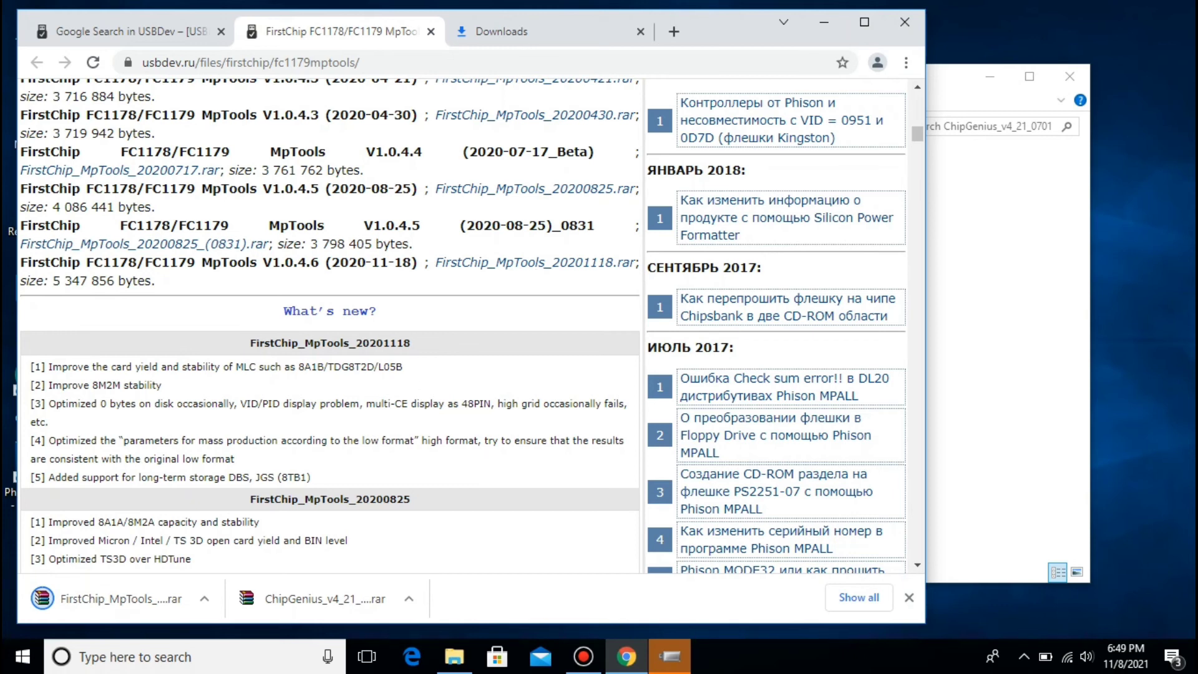
Step: Show FirstChip_MpTools_20201118.rar in its folder and extract it to a FirstChip_MpTools_20201118 folder in Downloads
click(866, 602)
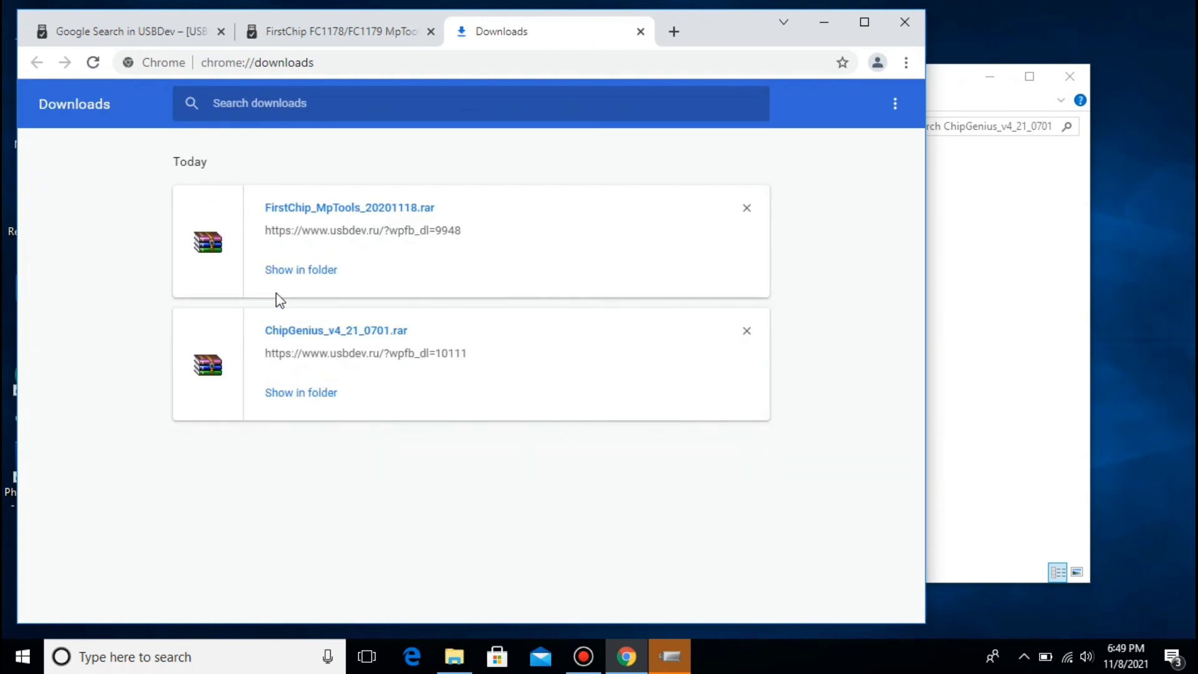
click(289, 272)
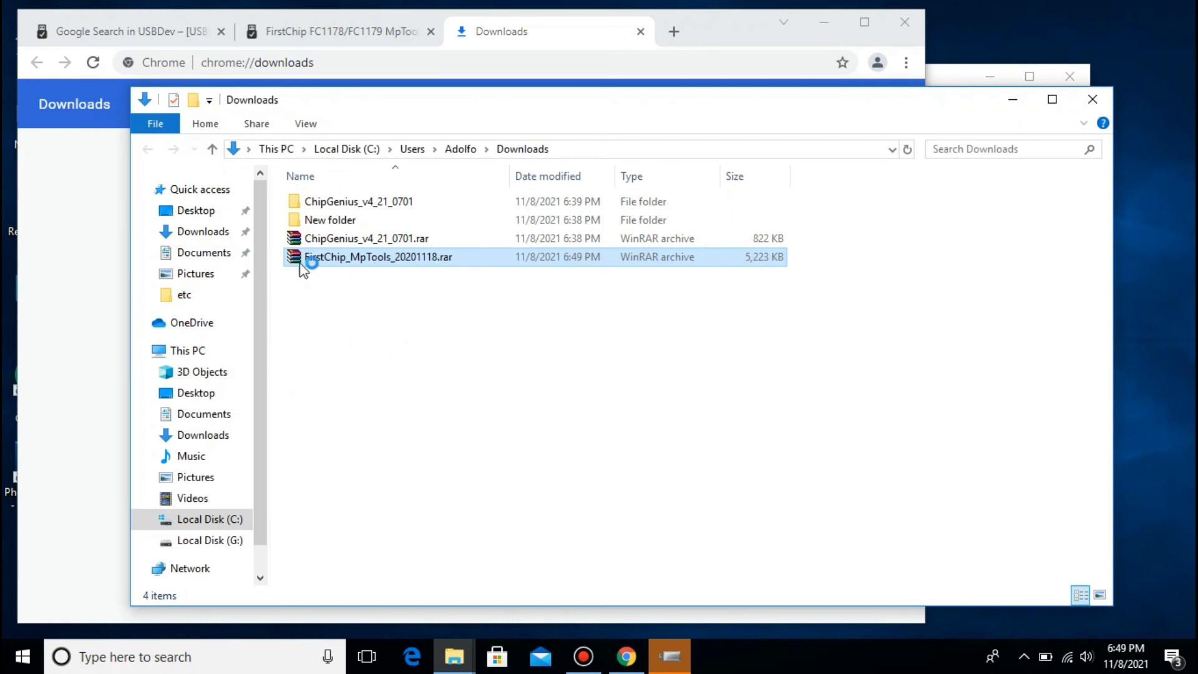
double_click(338, 258)
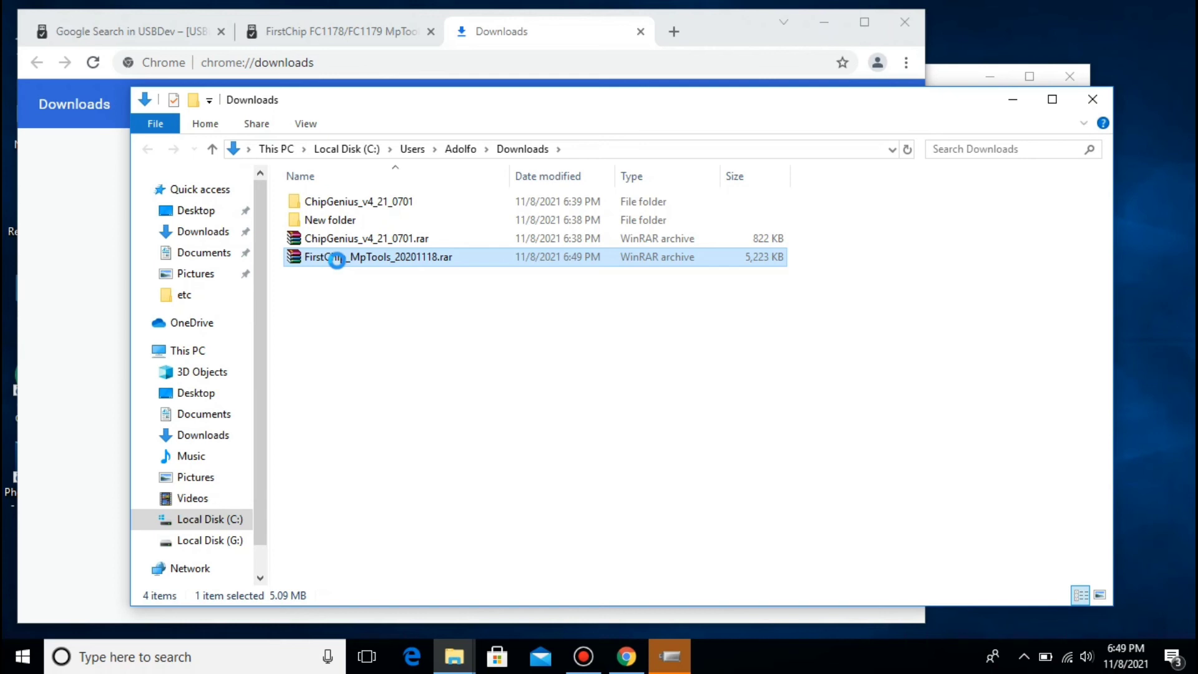
right_click(337, 260)
click(388, 299)
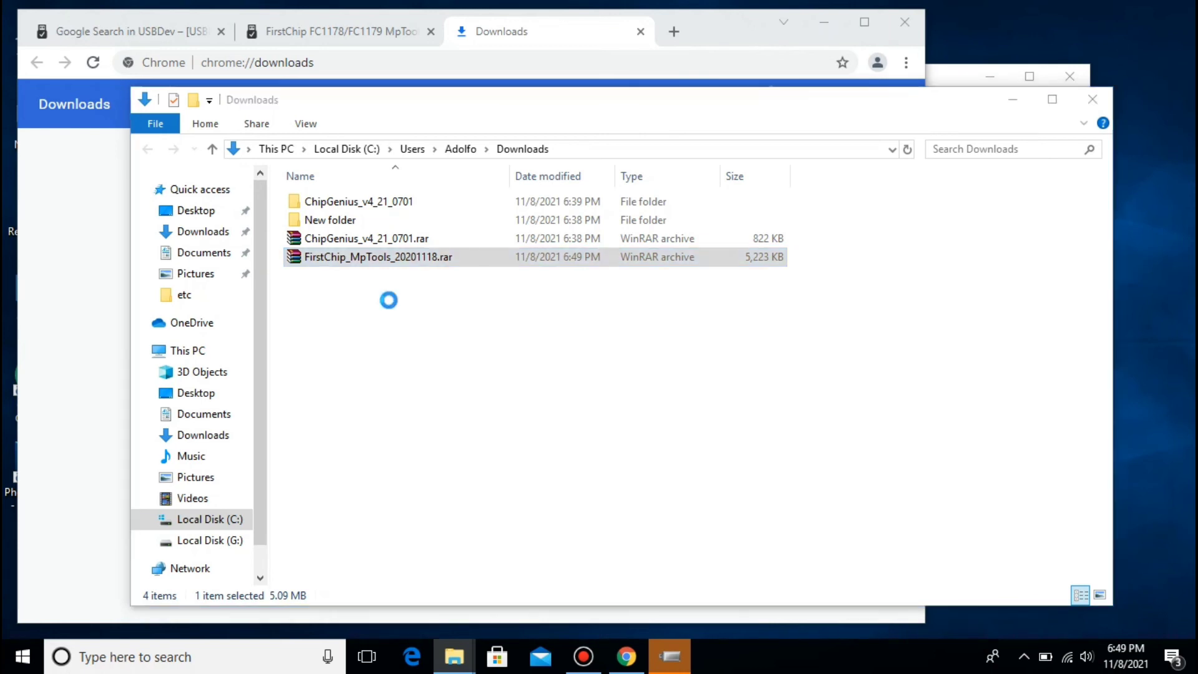
click(653, 509)
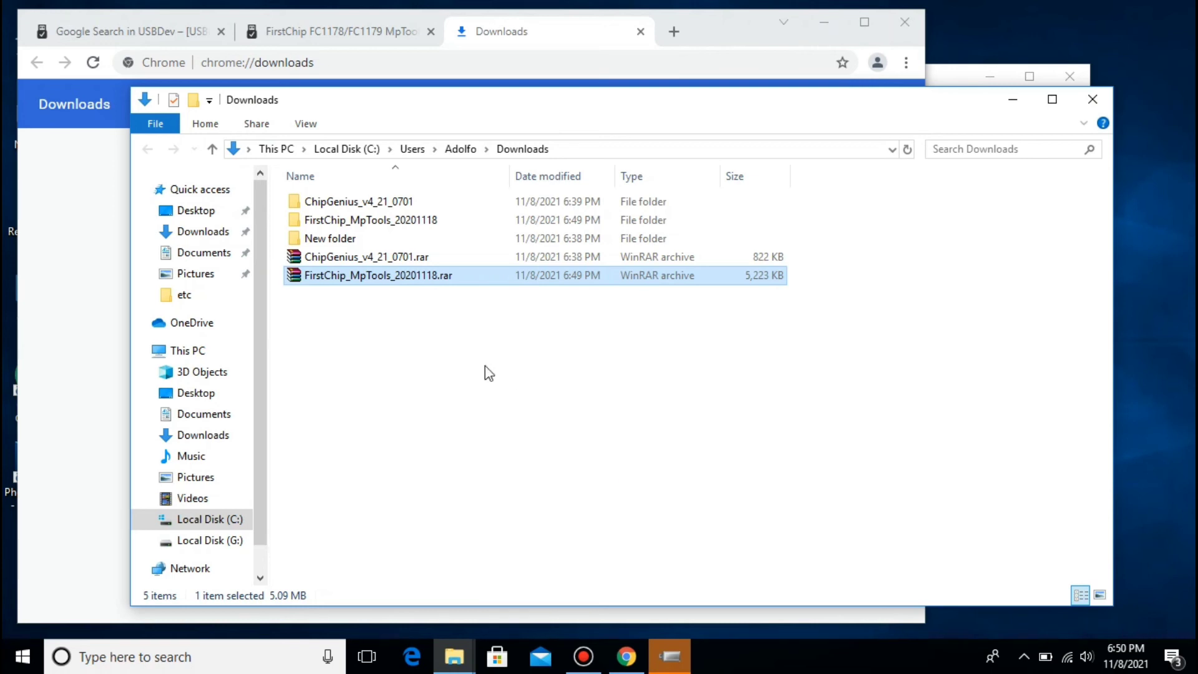
Step: Open the nested FirstChip_MpTools_20201118 folder inside the extracted folder and run FCMpTools.exe as administrator
double_click(353, 219)
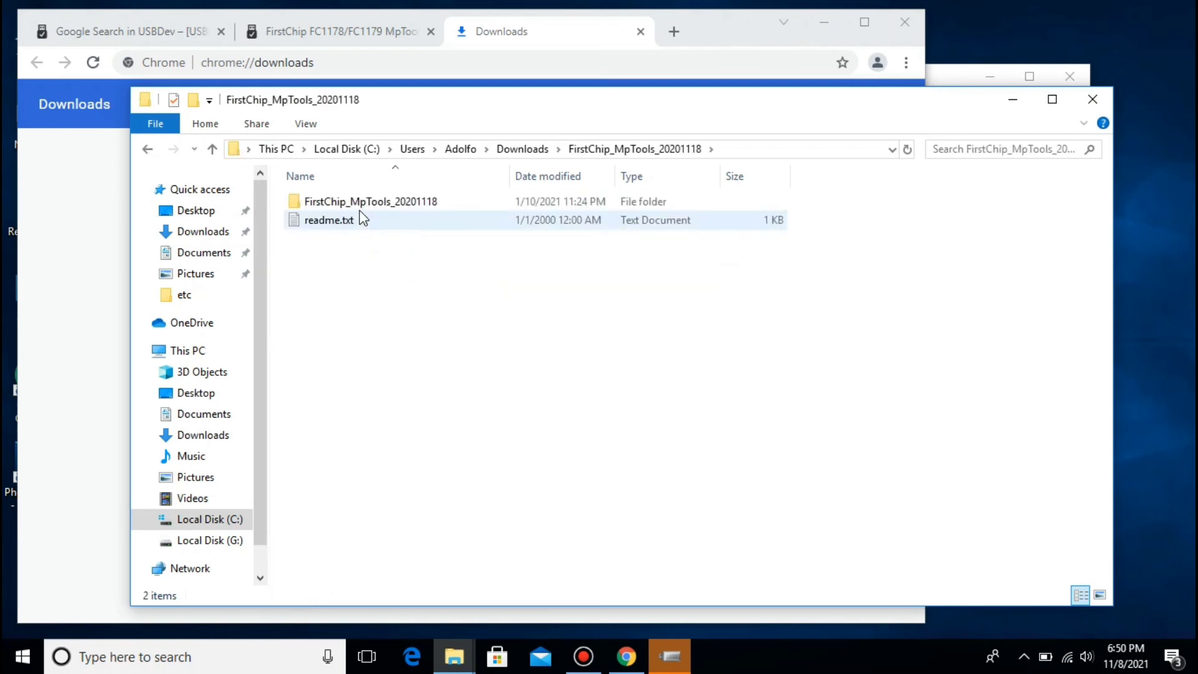
double_click(362, 202)
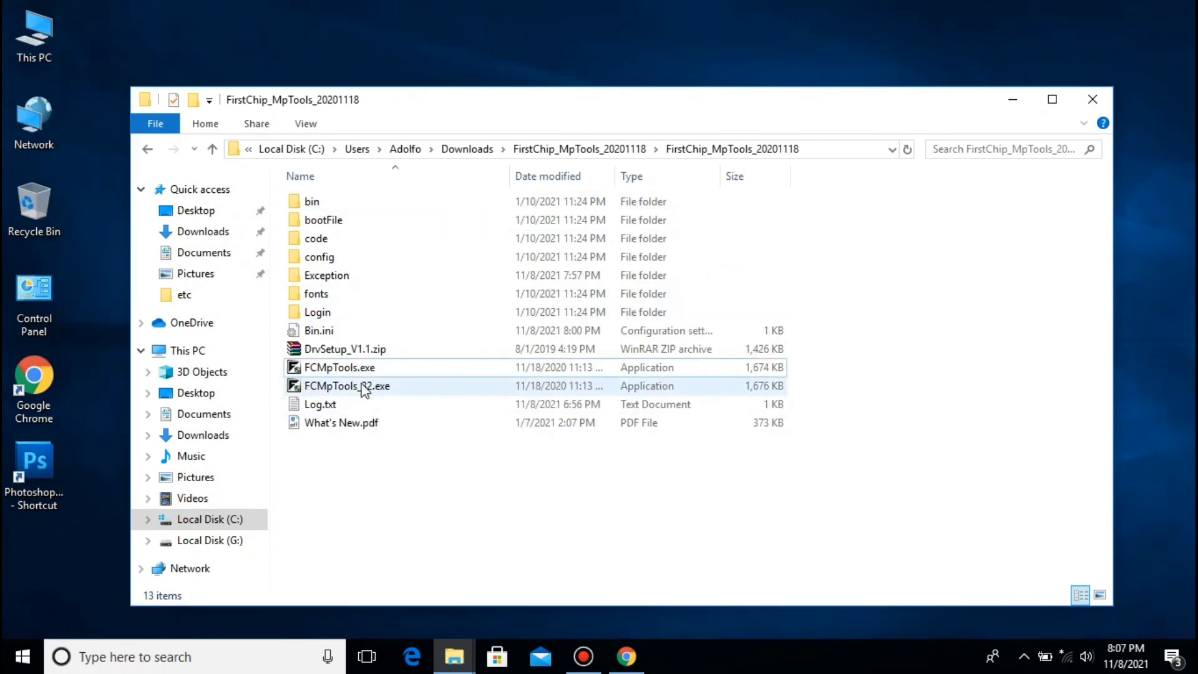
right_click(364, 368)
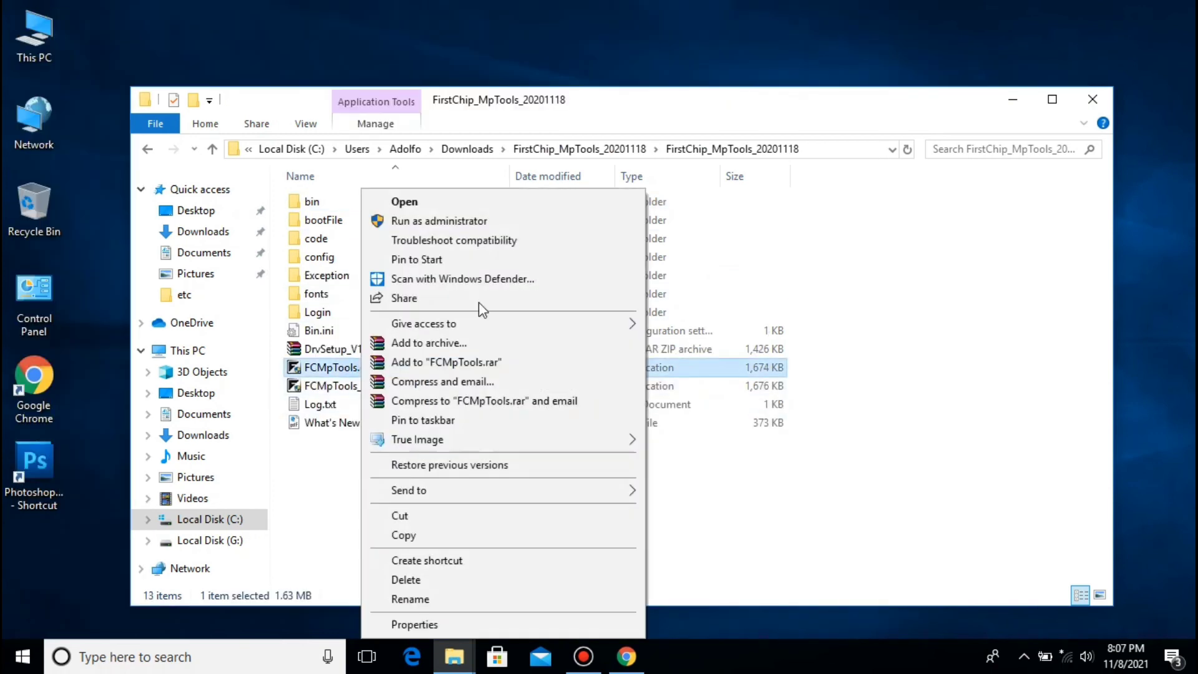
click(482, 225)
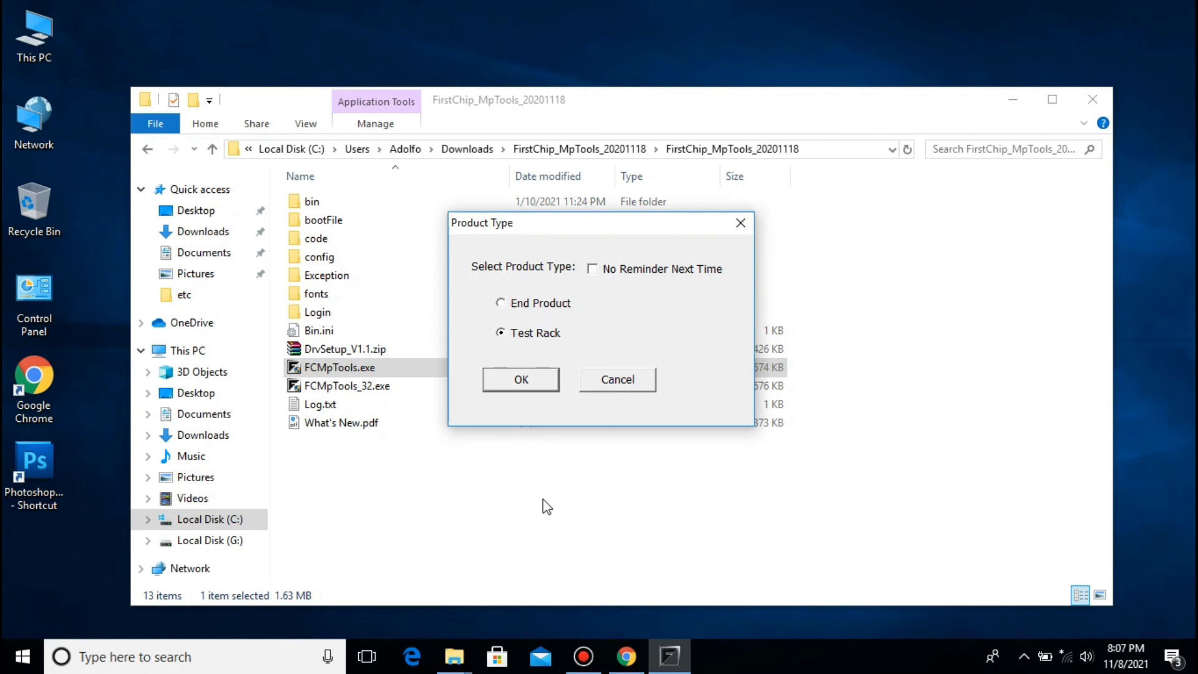
Step: Accept Test Rack as the product type and start processing the flash drive listed on port 01 (D:), returning to the MpTools window
click(511, 383)
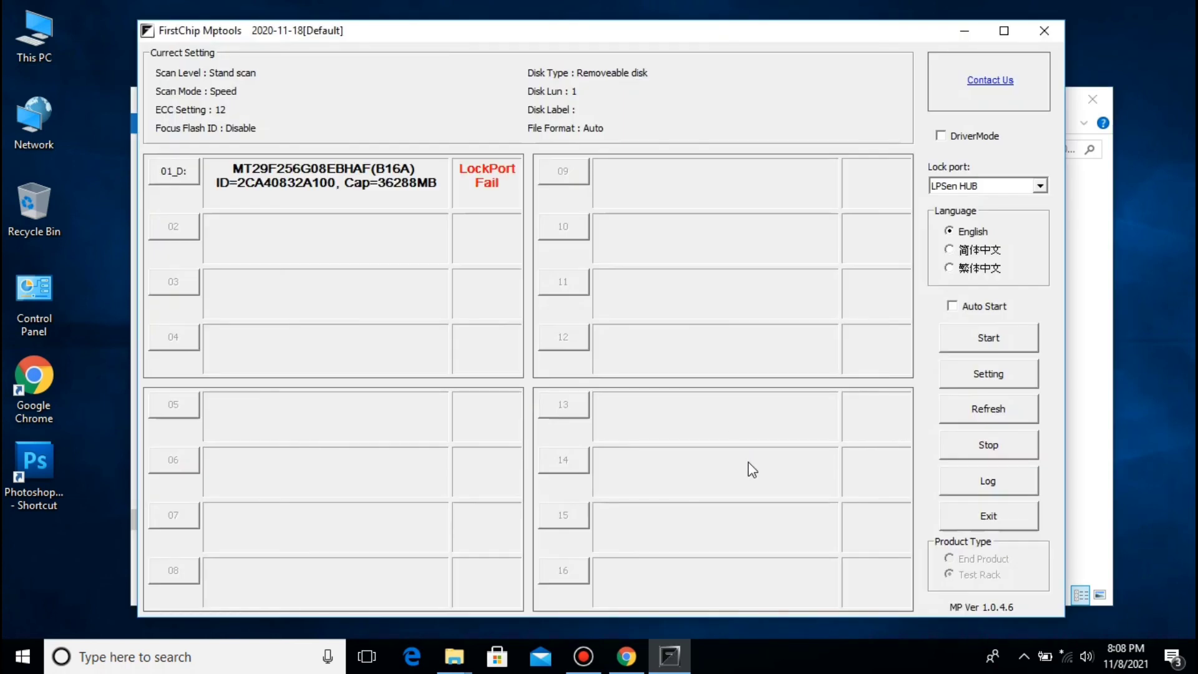
click(1002, 340)
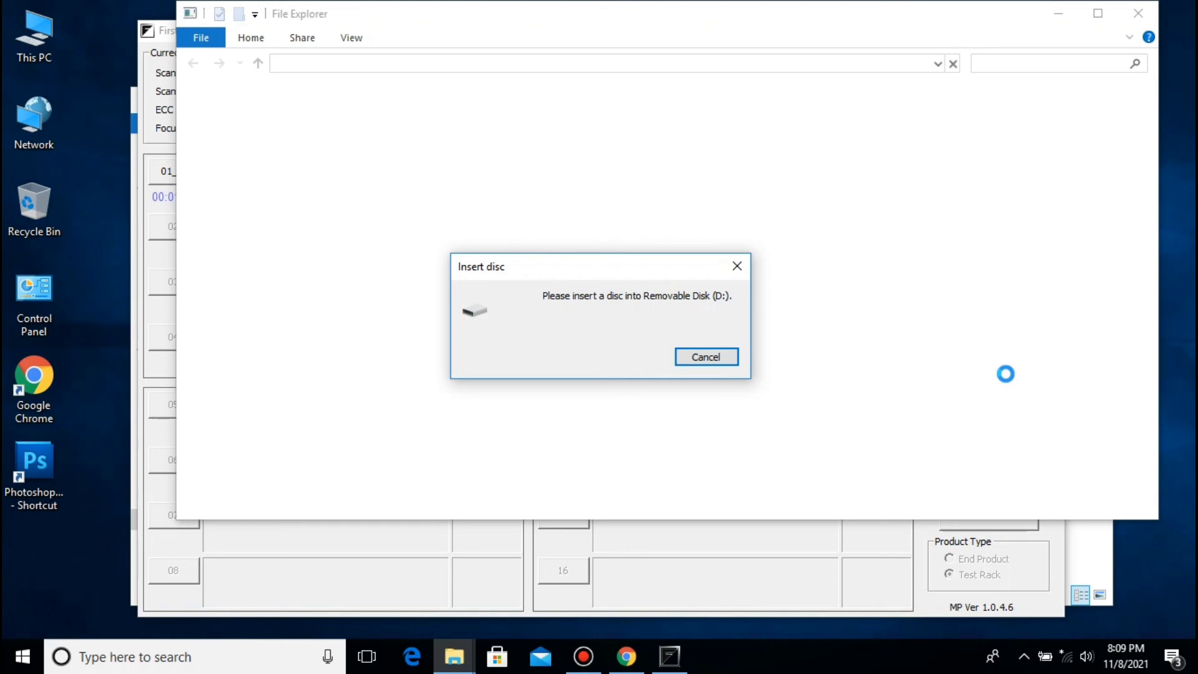
click(736, 548)
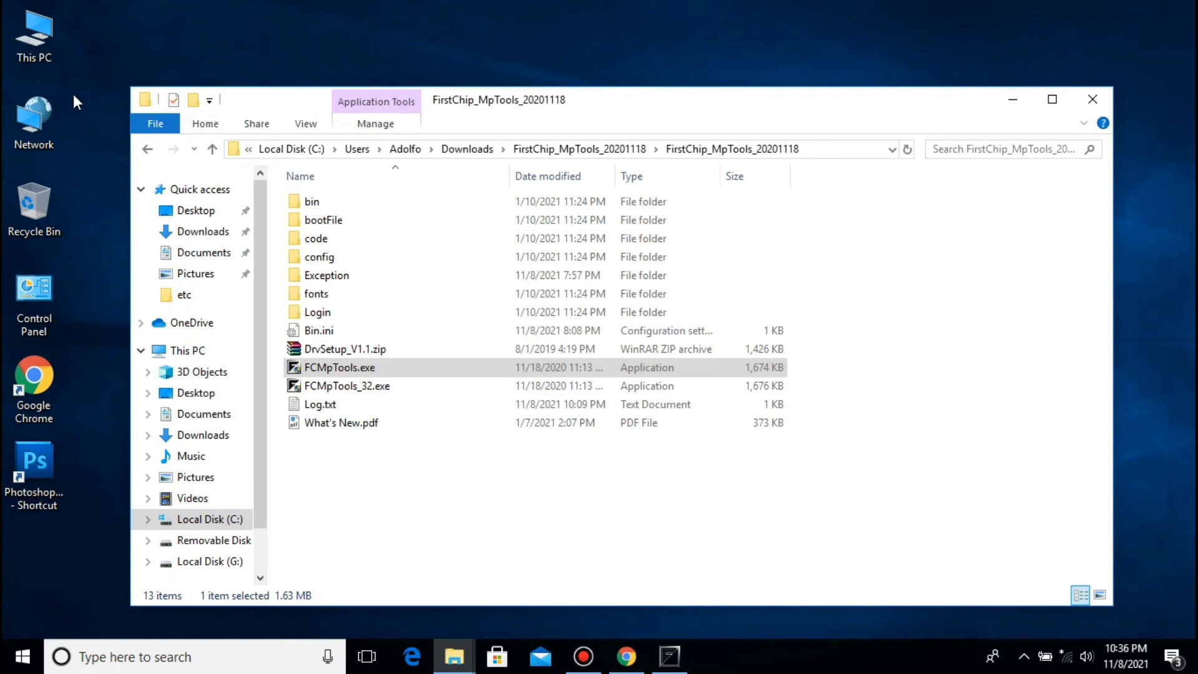
Step: Open This PC and check the file system and capacity in the properties of Removable Disk (D:)
click(47, 45)
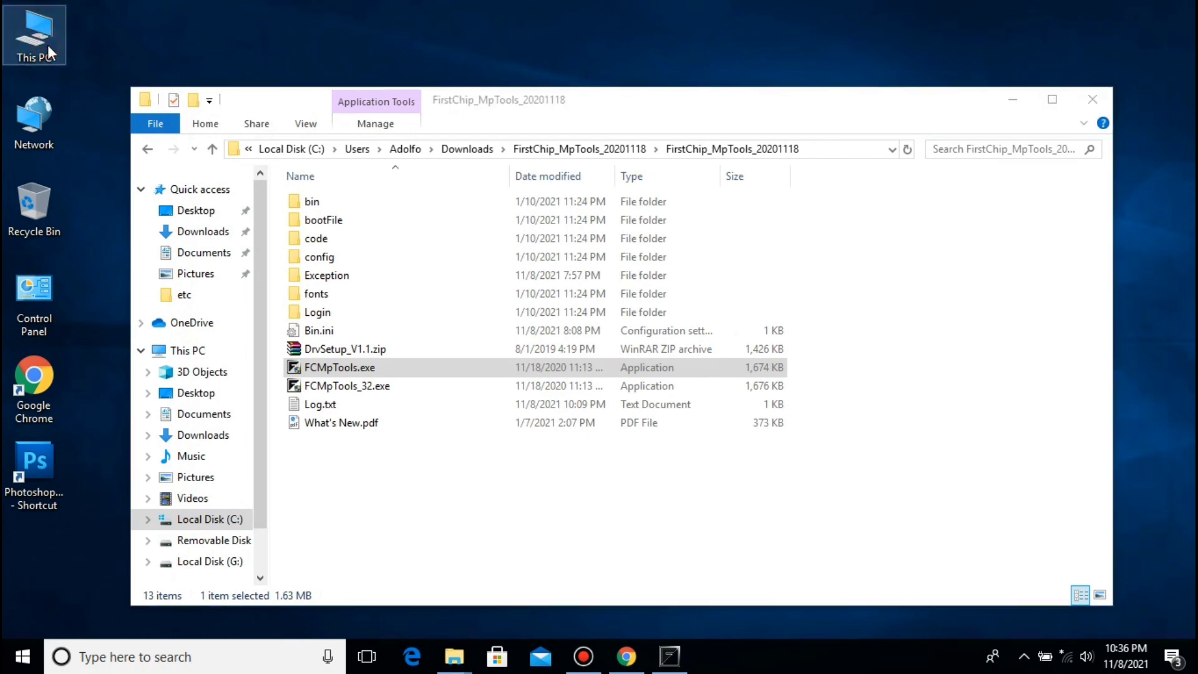
double_click(47, 45)
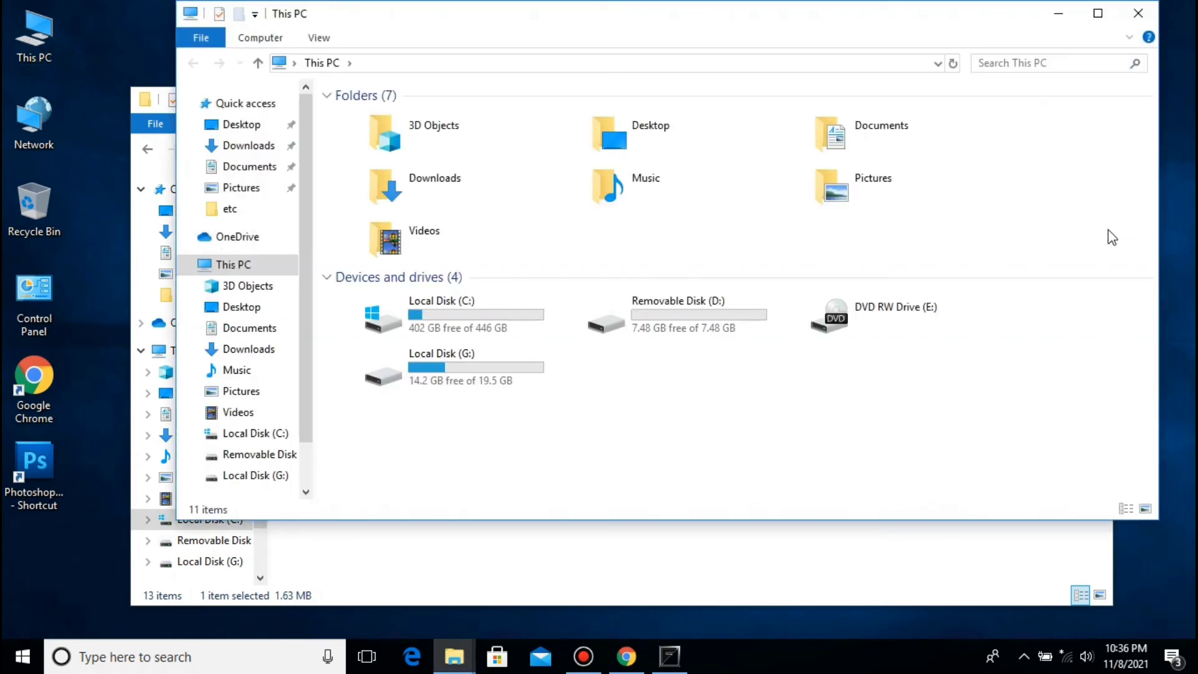
click(713, 318)
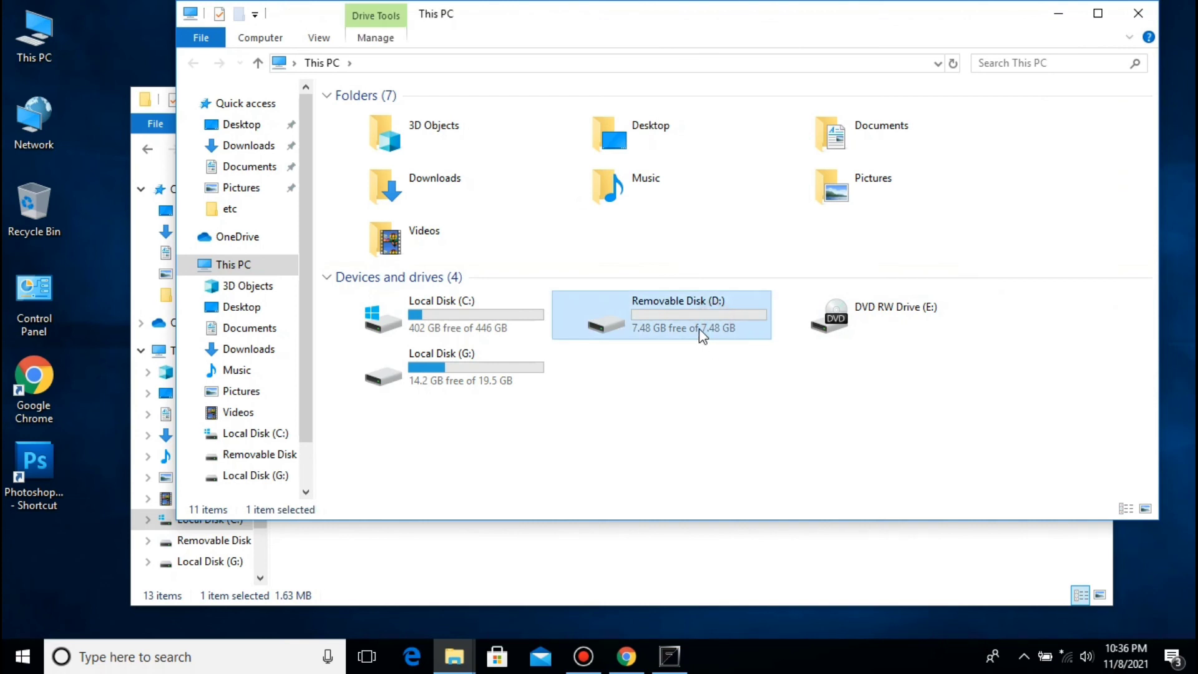
click(699, 328)
right_click(699, 328)
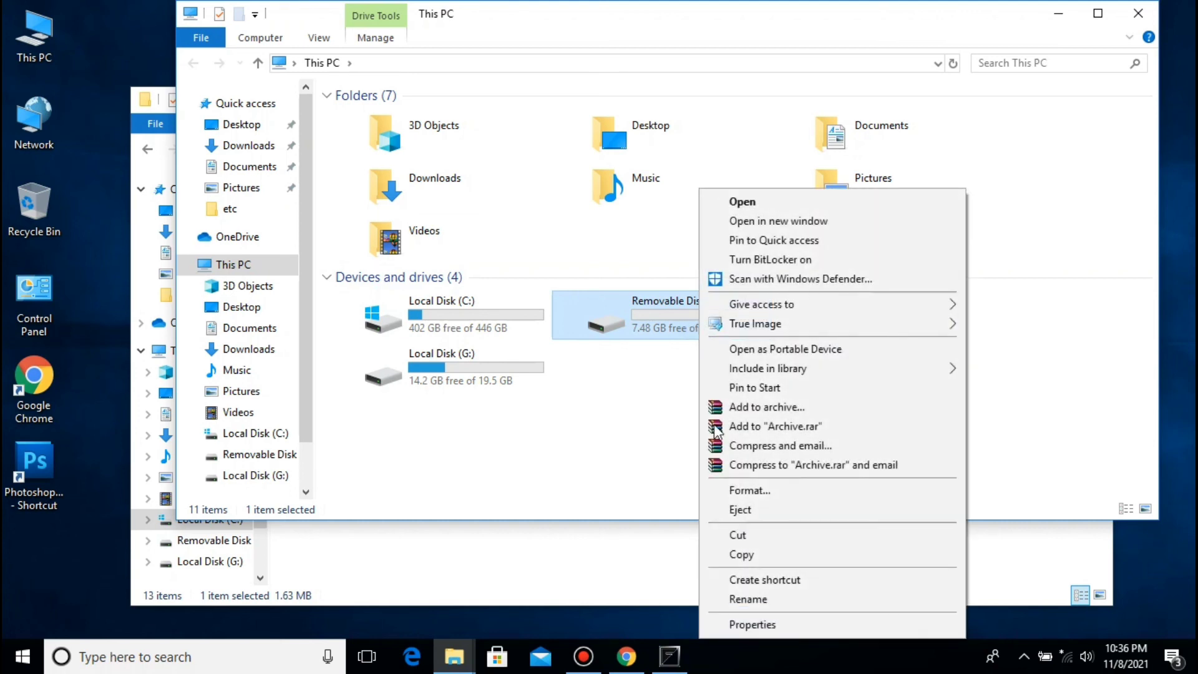
click(755, 632)
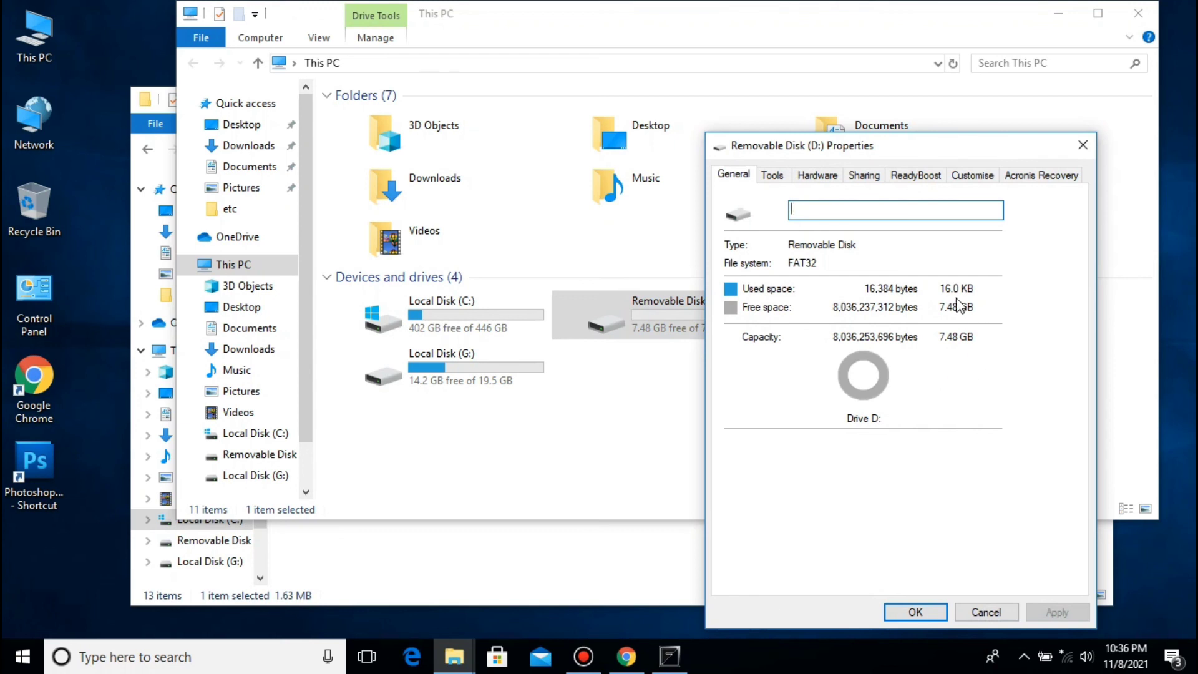
click(914, 610)
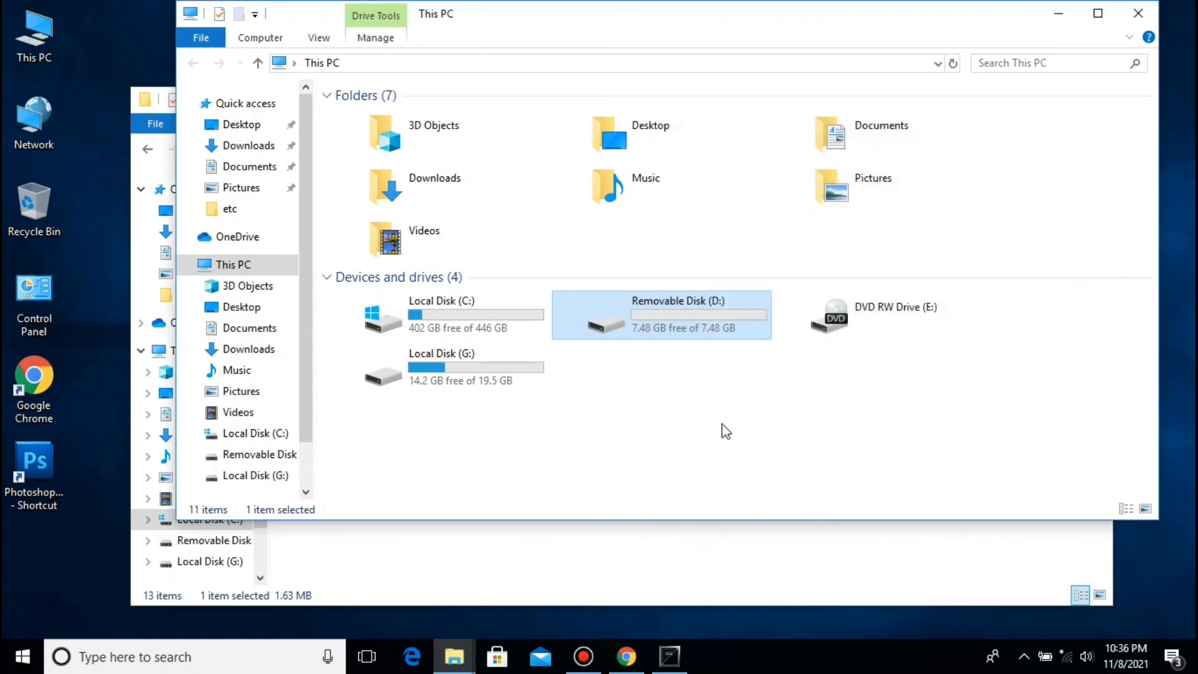
Step: Open the format settings for Removable Disk (D:) and restore the device defaults, giving FAT32 with the default allocation size
click(678, 312)
right_click(677, 312)
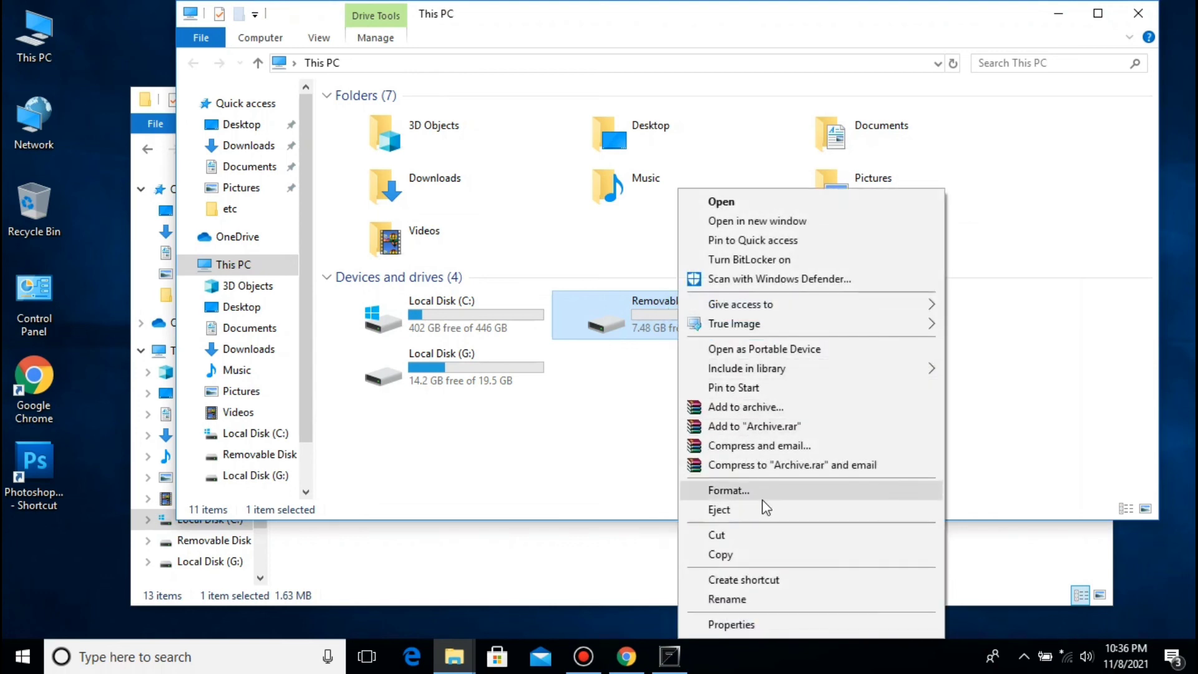
click(729, 491)
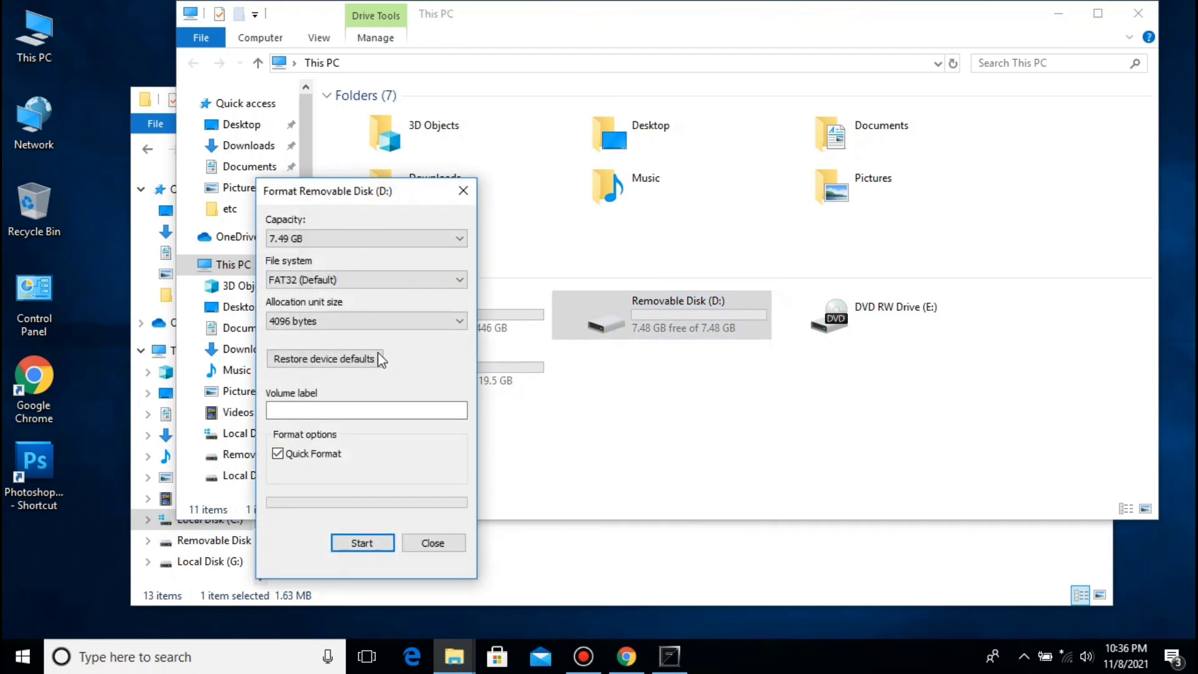
click(353, 358)
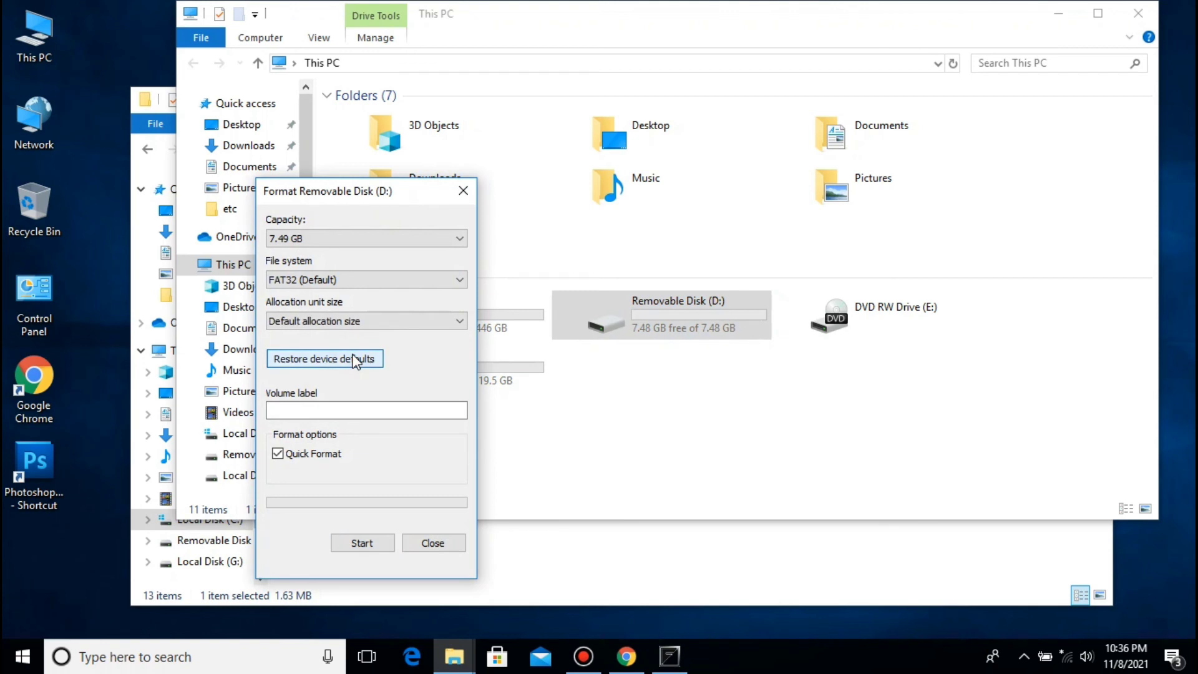
click(351, 360)
Step: Run the quick format of Removable Disk (D:), accepting the data erasure, and close the format dialog and both File Explorer windows
click(361, 543)
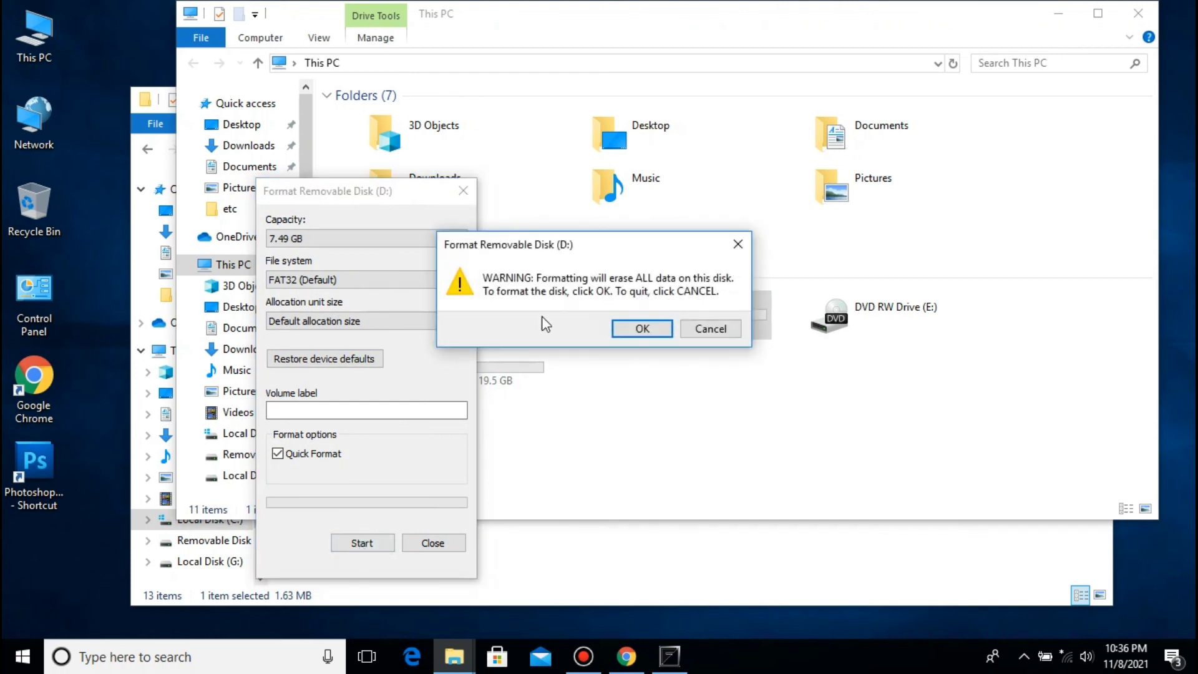
click(643, 326)
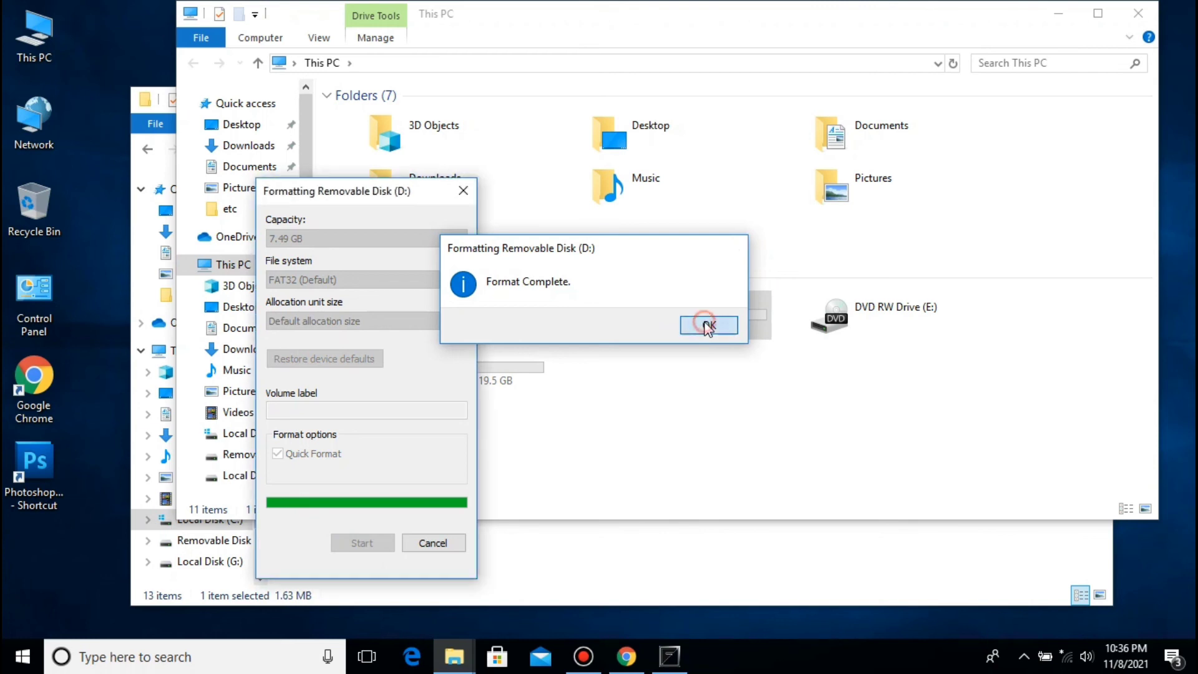
click(707, 325)
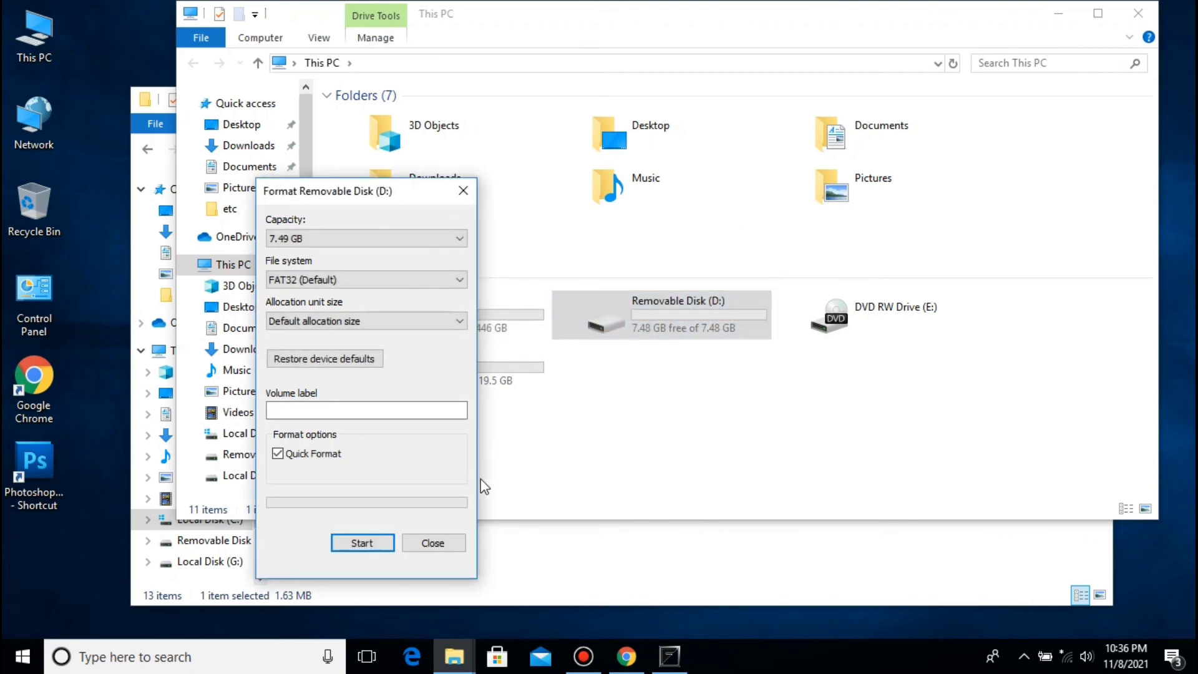
click(443, 545)
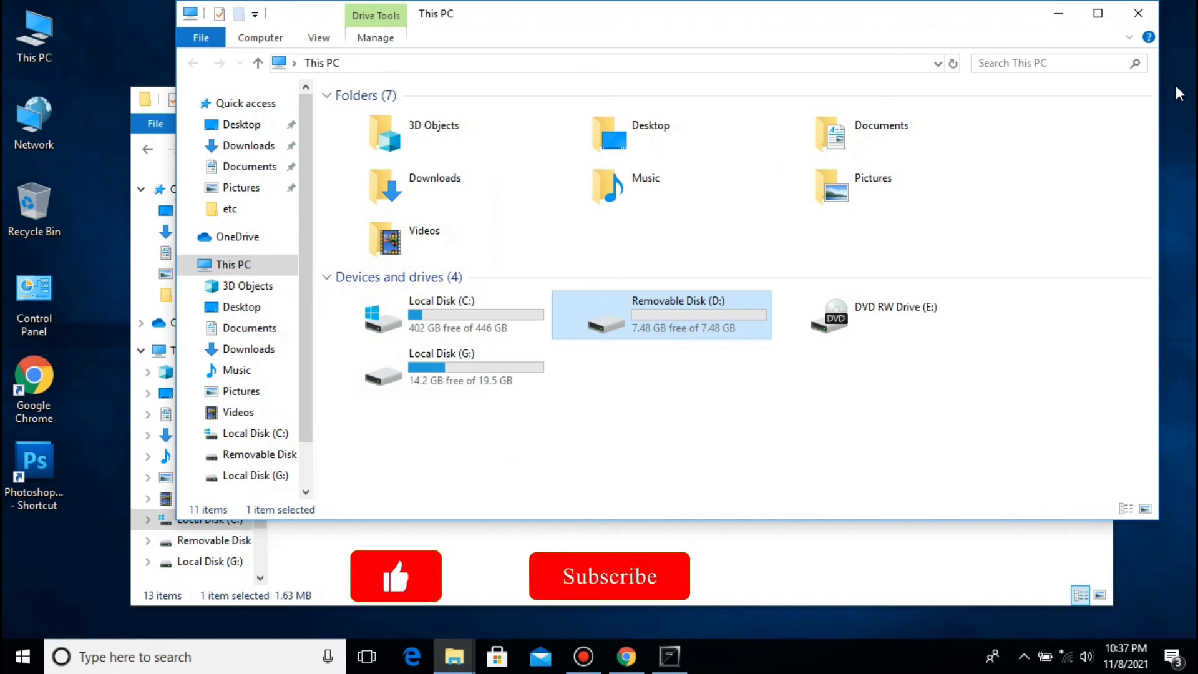
click(1151, 17)
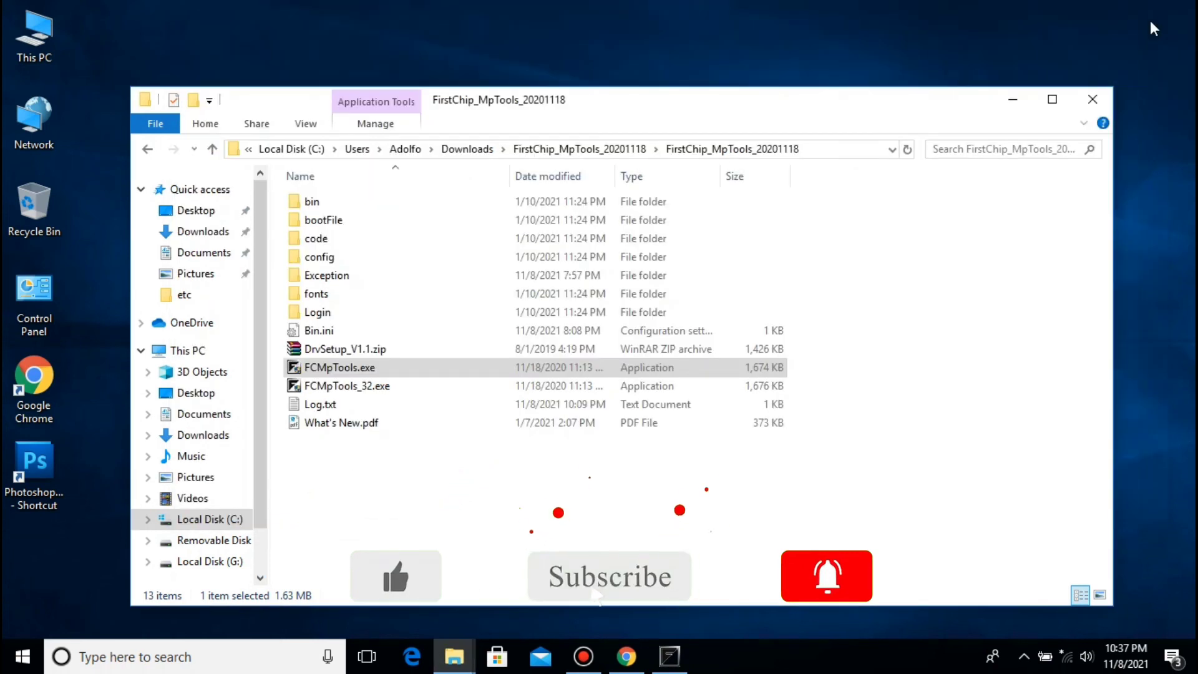
click(1092, 106)
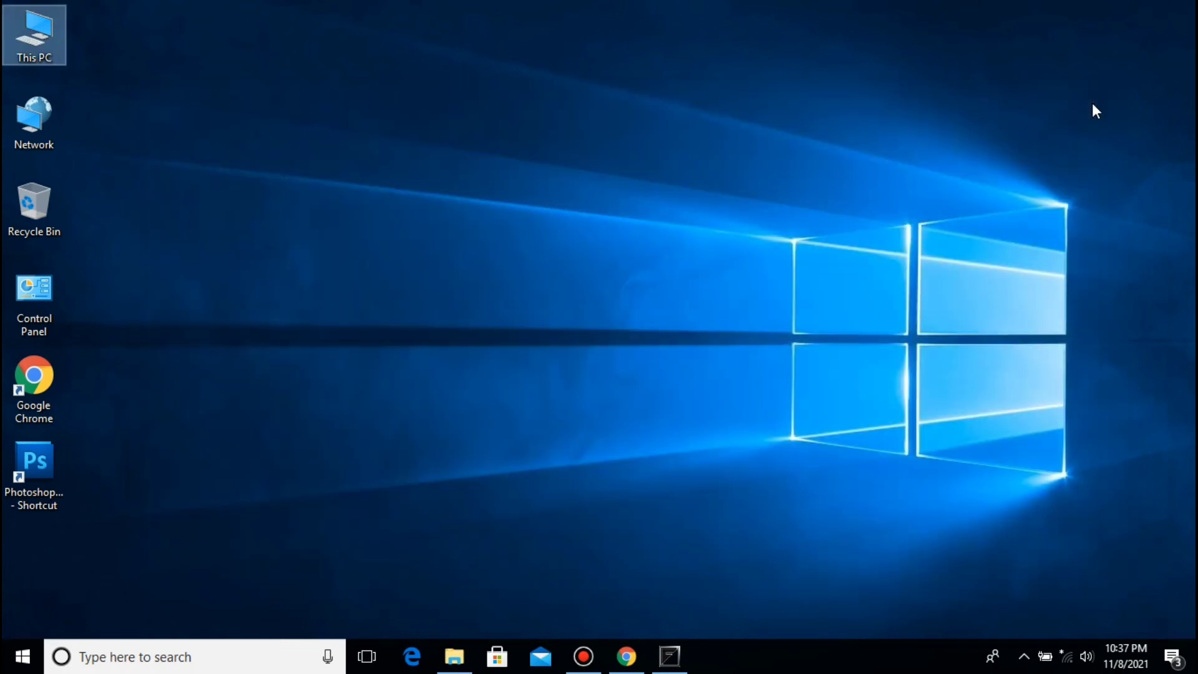